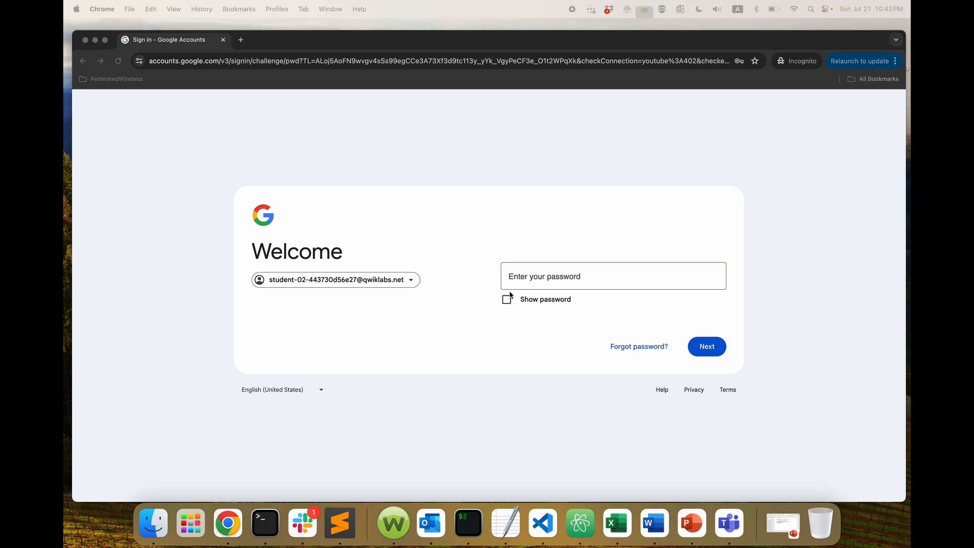
- Sign in to the Google student account with its password, accepting the new-account notice and the Google Cloud Terms of Service
{"action": "left_click", "coordinate": [531, 282]}
{"action": "key", "text": "super+v"}
{"action": "left_click", "coordinate": [726, 347]}
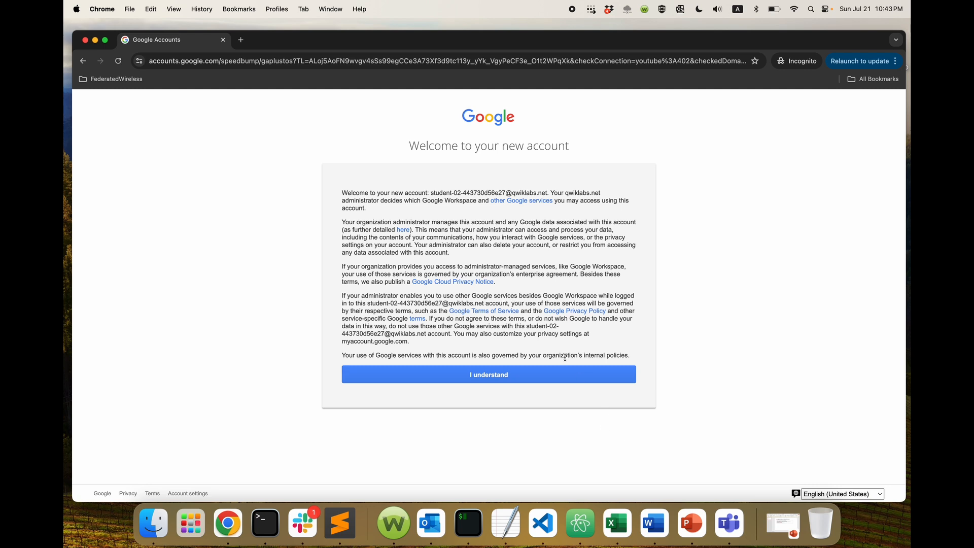
{"action": "left_click", "coordinate": [567, 378]}
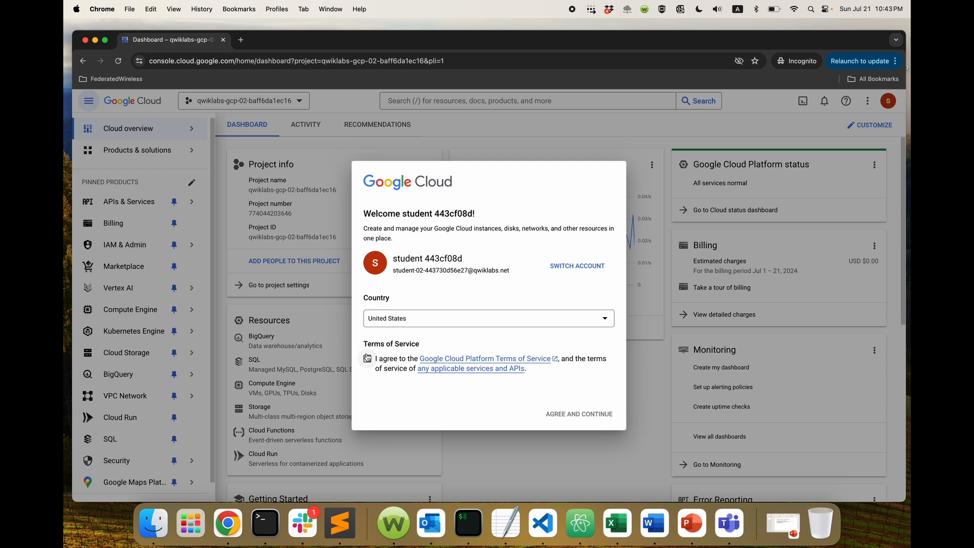
{"action": "left_click", "coordinate": [367, 358]}
{"action": "left_click", "coordinate": [596, 415]}
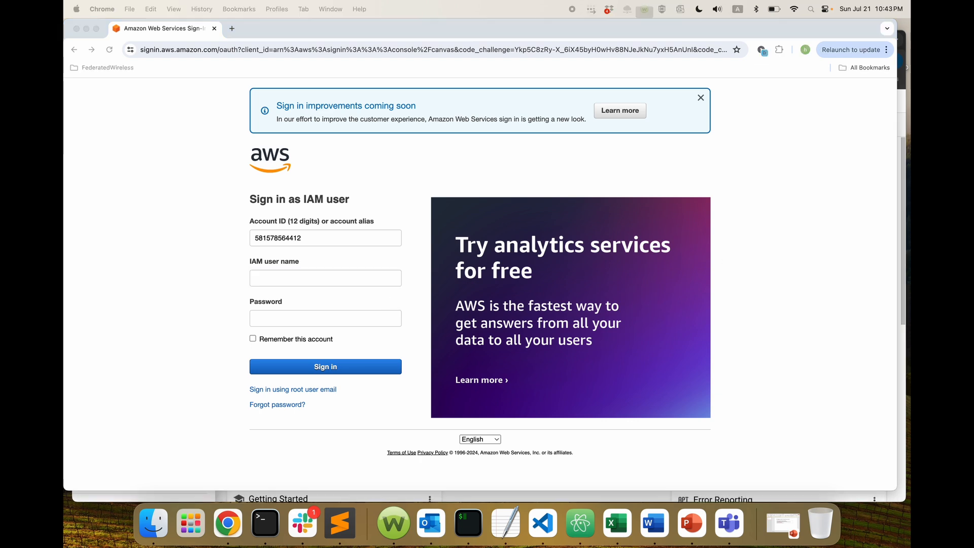
- Sign in to AWS as IAM user awsstudent with the account password, and decline saving the password in the browser
{"action": "left_click", "coordinate": [319, 277]}
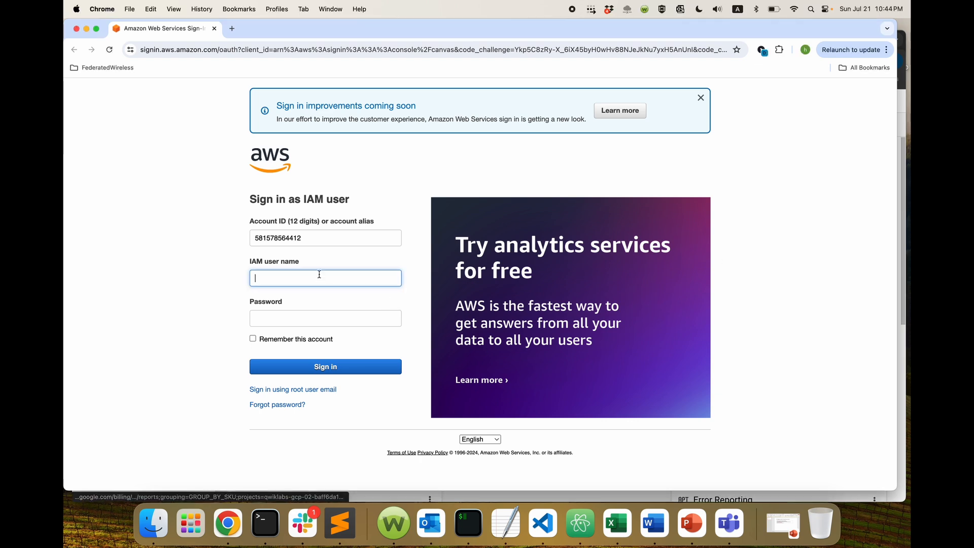
{"action": "type", "text": "awsstudent"}
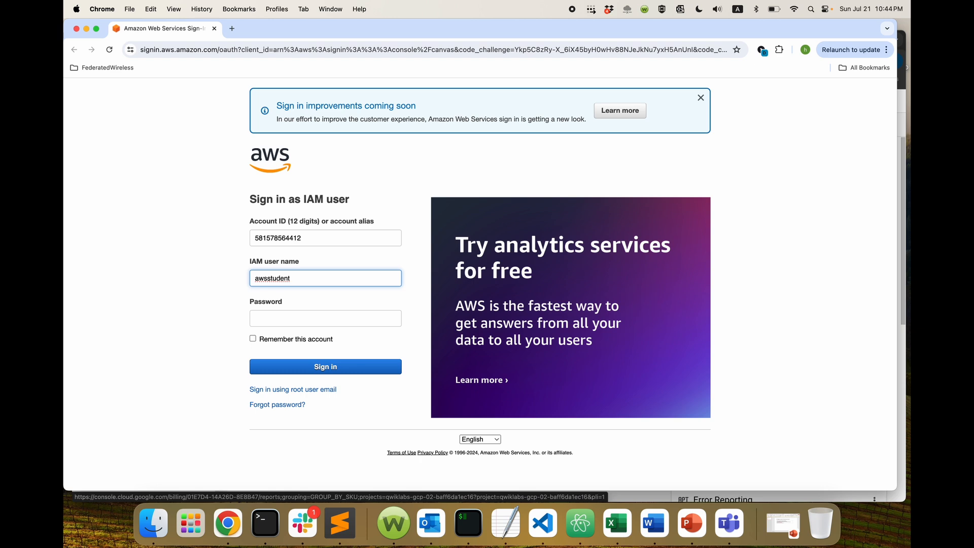
{"action": "left_click", "coordinate": [338, 320]}
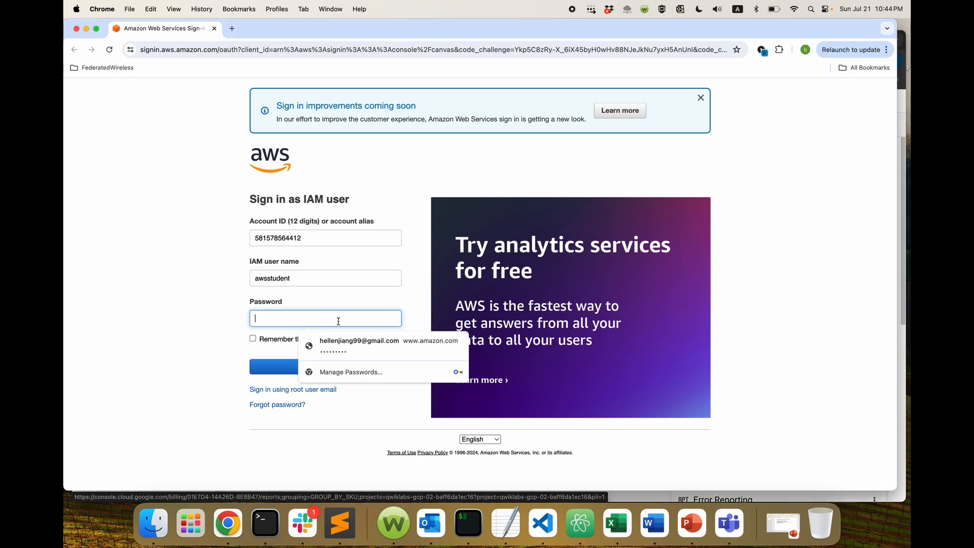
{"action": "key", "text": "super+v"}
{"action": "left_click", "coordinate": [311, 366]}
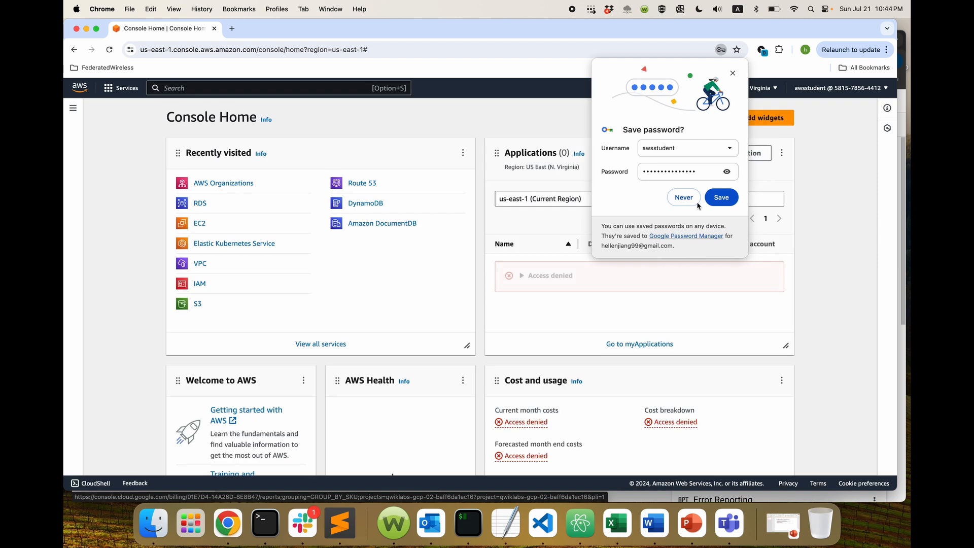
{"action": "left_click", "coordinate": [695, 203]}
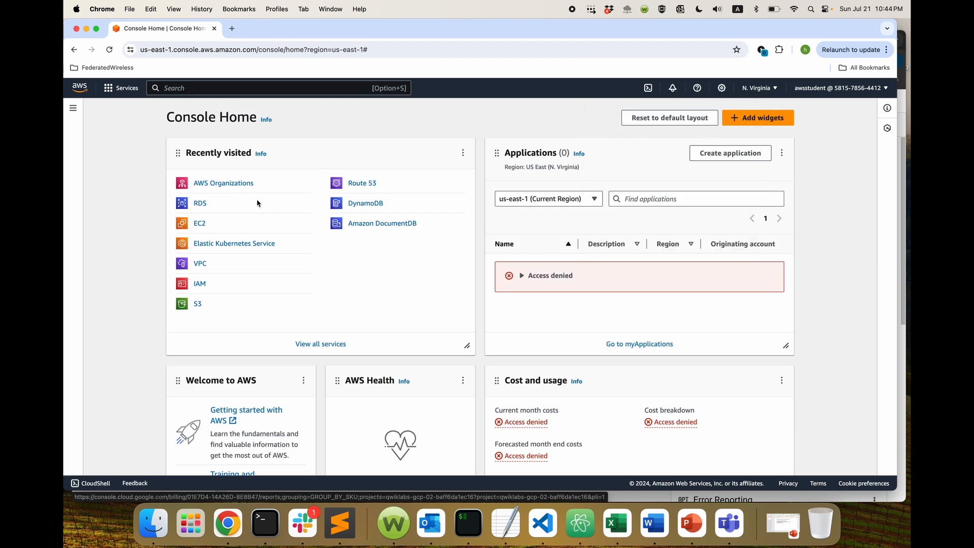
- Open the qwiklabs-gcp-02-baff6da1ec16 bucket in S3 and check the taxi-data_green_trips_table.csv object
{"action": "left_click", "coordinate": [265, 88]}
{"action": "type", "text": "s3"}
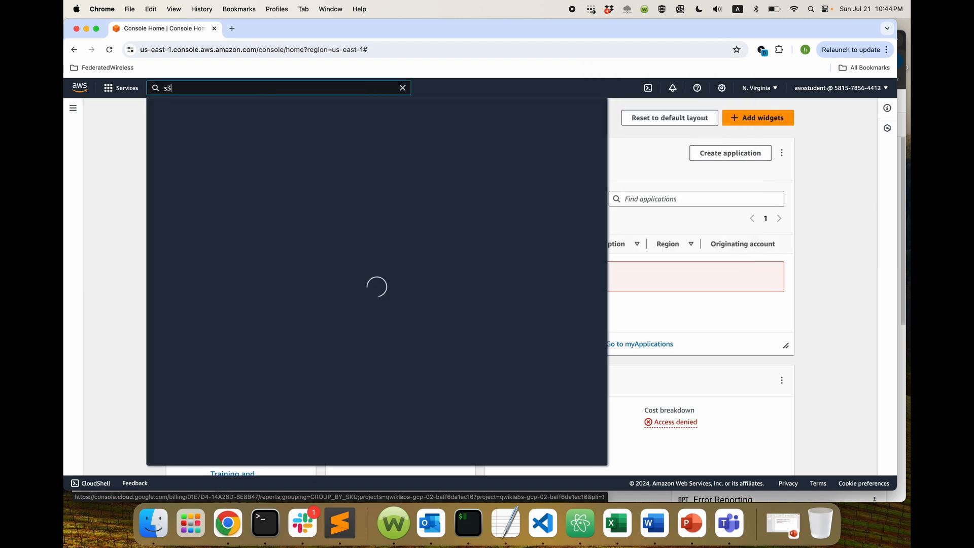
{"action": "left_click", "coordinate": [302, 165]}
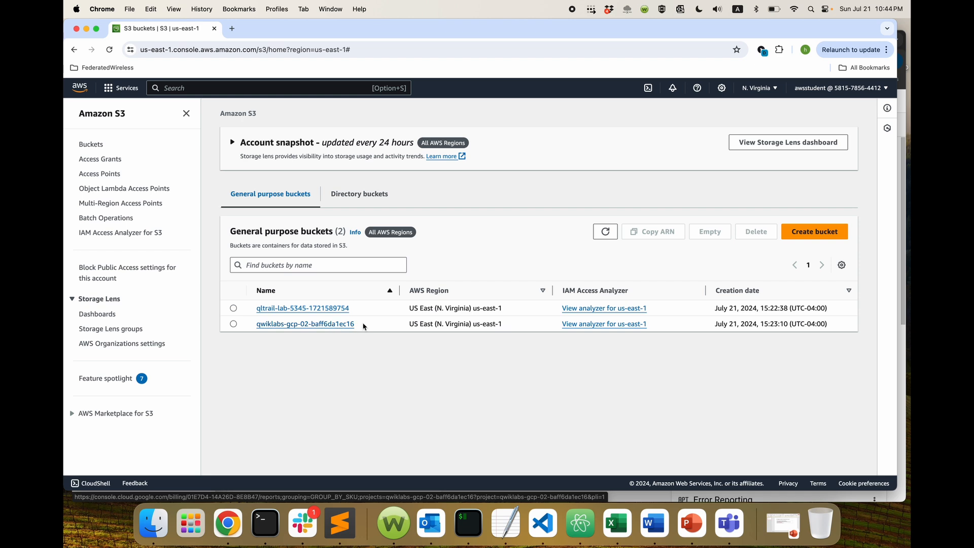
{"action": "left_click_drag", "start_coordinate": [361, 326], "coordinate": [255, 327]}
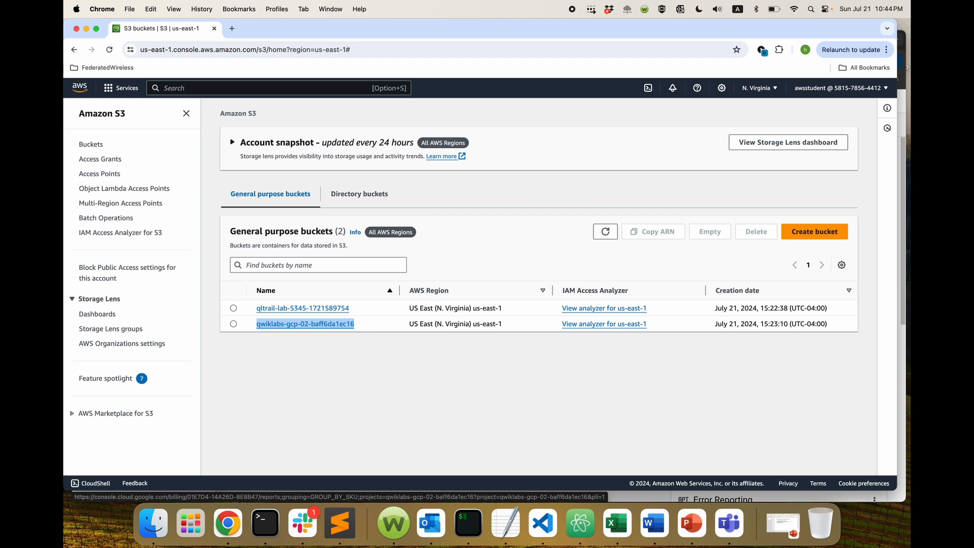
{"action": "left_click", "coordinate": [397, 348]}
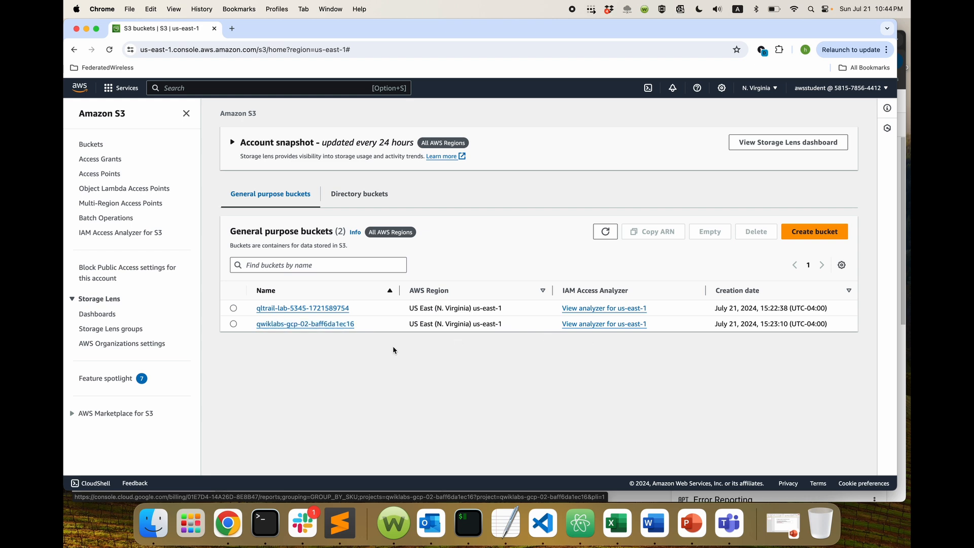
{"action": "left_click", "coordinate": [332, 325]}
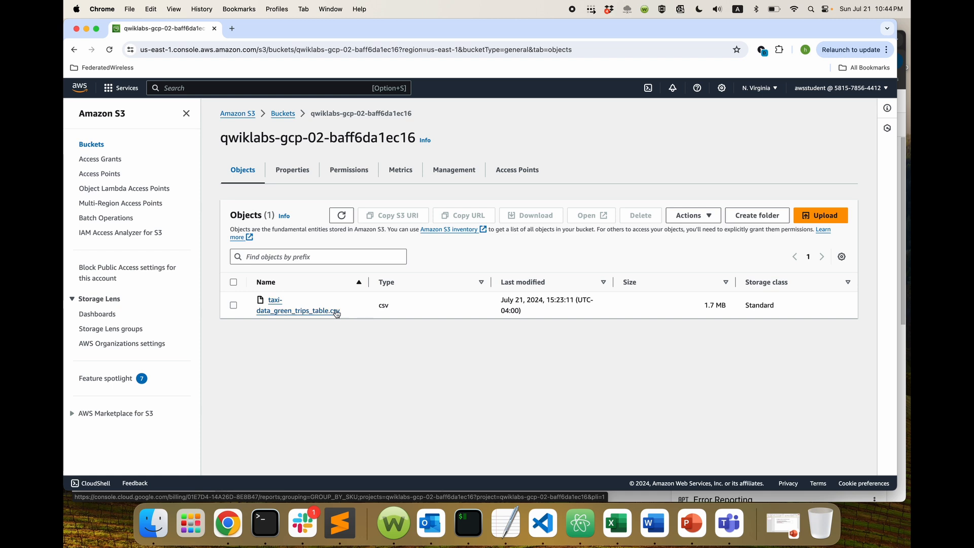
{"action": "left_click_drag", "start_coordinate": [349, 312], "coordinate": [269, 301]}
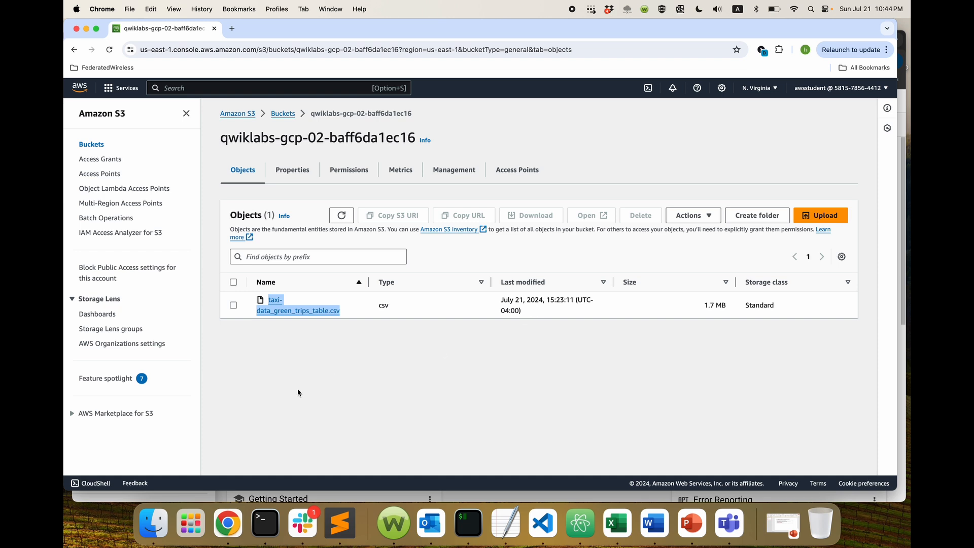
- Search the AWS services for IAM and open its dashboard in a new browser tab
{"action": "left_click", "coordinate": [259, 88]}
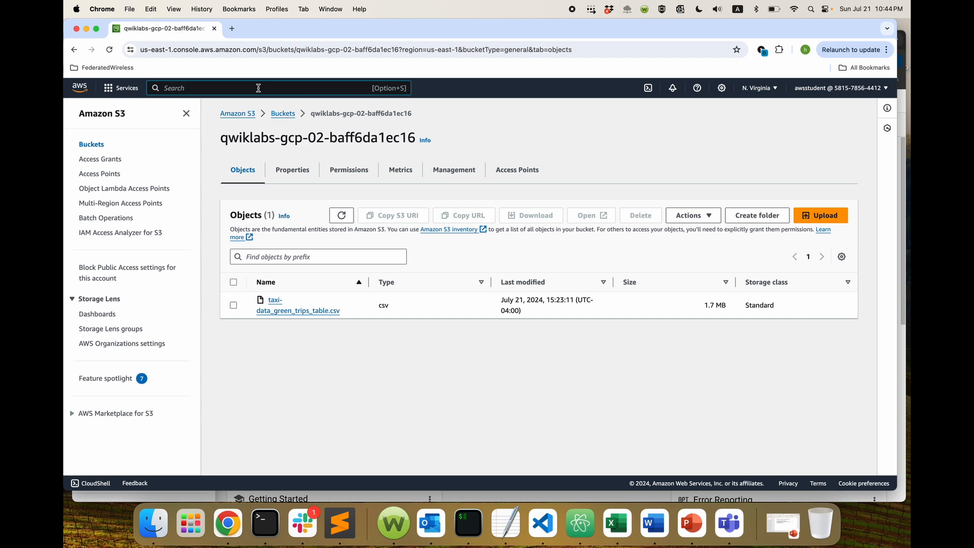
{"action": "type", "text": "iam"}
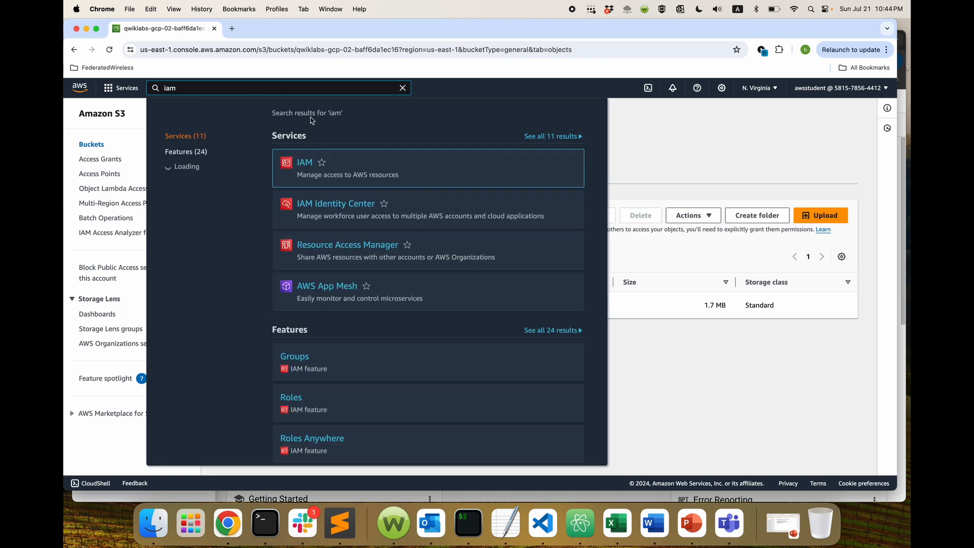
{"action": "right_click", "coordinate": [305, 163]}
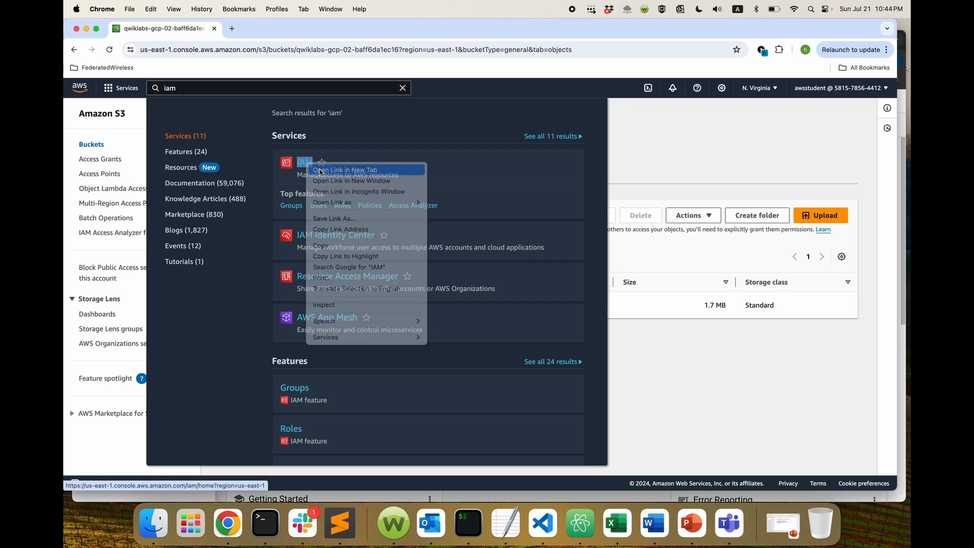
{"action": "left_click", "coordinate": [319, 170]}
{"action": "left_click", "coordinate": [269, 28]}
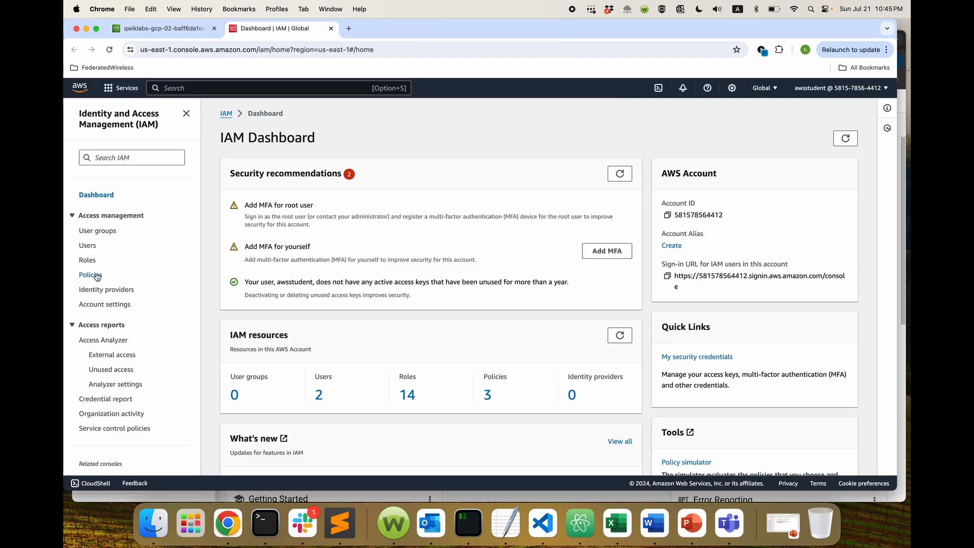
- Filter the IAM policies by "bigquer" and open bigquery-omni-connection-policy for editing
{"action": "left_click", "coordinate": [91, 275]}
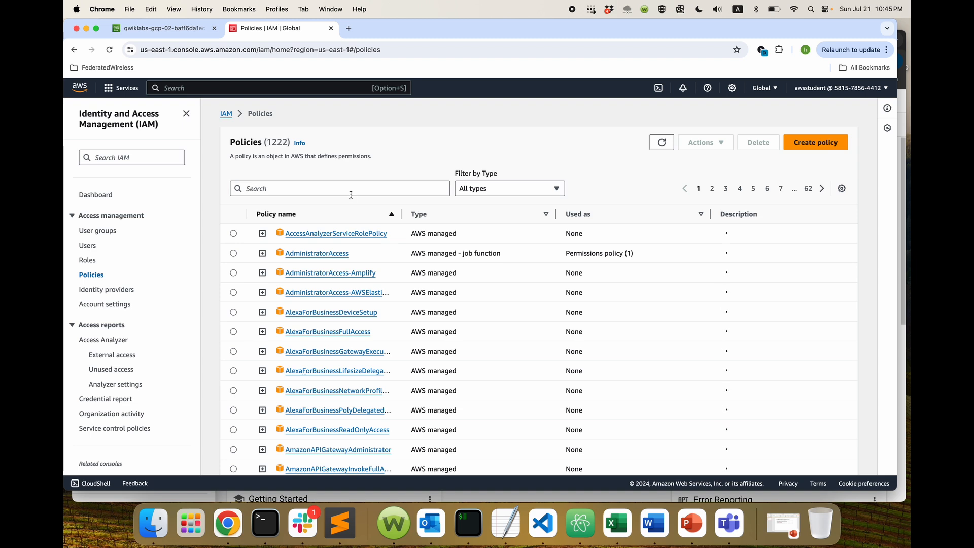
{"action": "left_click", "coordinate": [352, 190]}
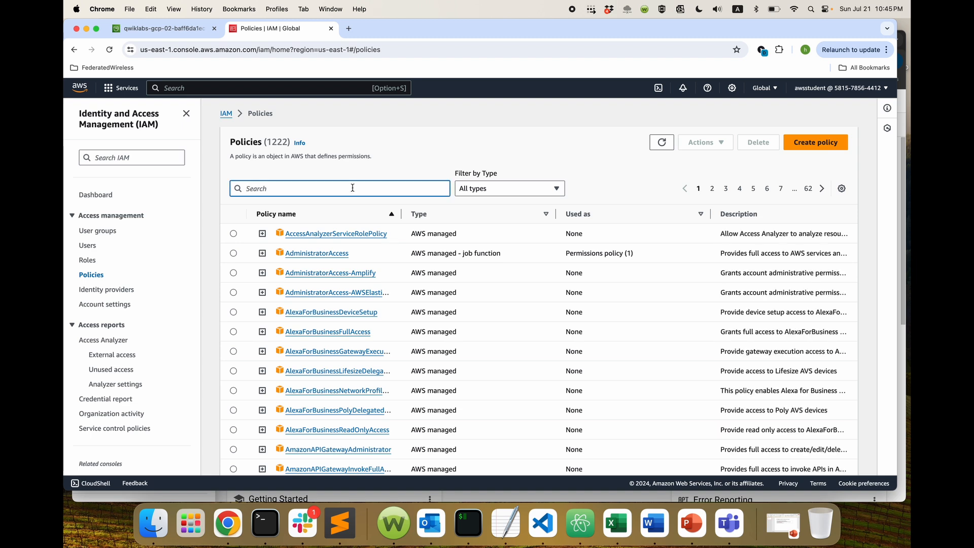
{"action": "type", "text": "bigquer"}
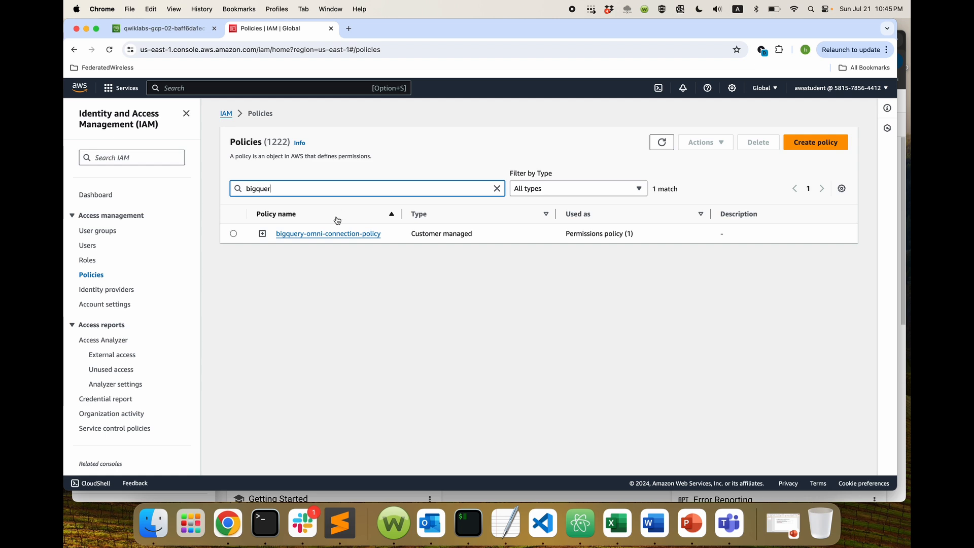
{"action": "left_click", "coordinate": [373, 235]}
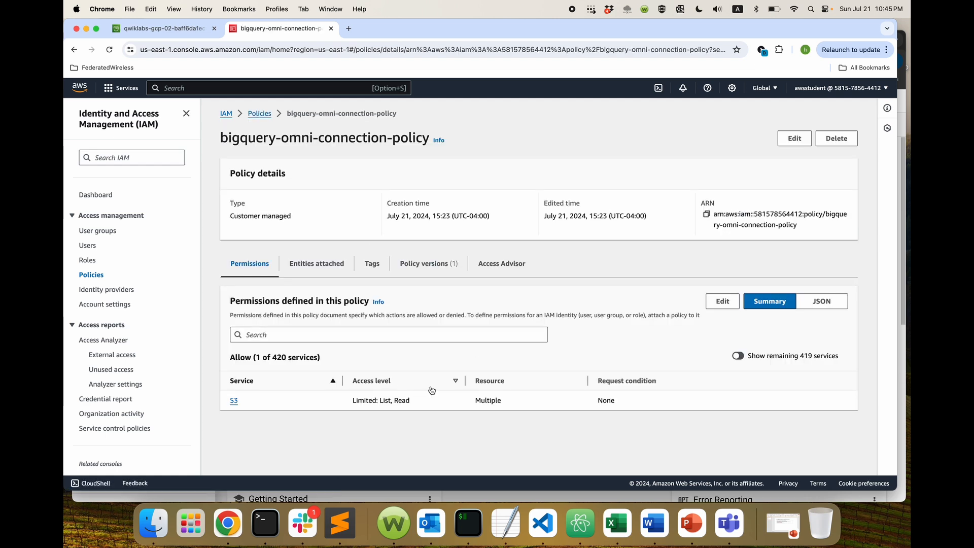
{"action": "left_click", "coordinate": [795, 138]}
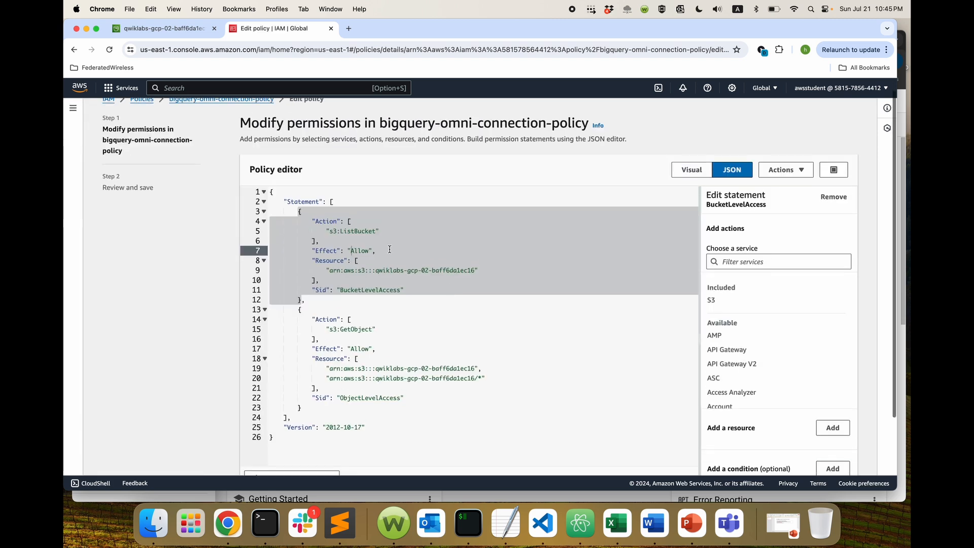
- Examine the s3:ListBucket and s3:GetObject statements in the policy's JSON
{"action": "left_click_drag", "start_coordinate": [392, 232], "coordinate": [337, 232]}
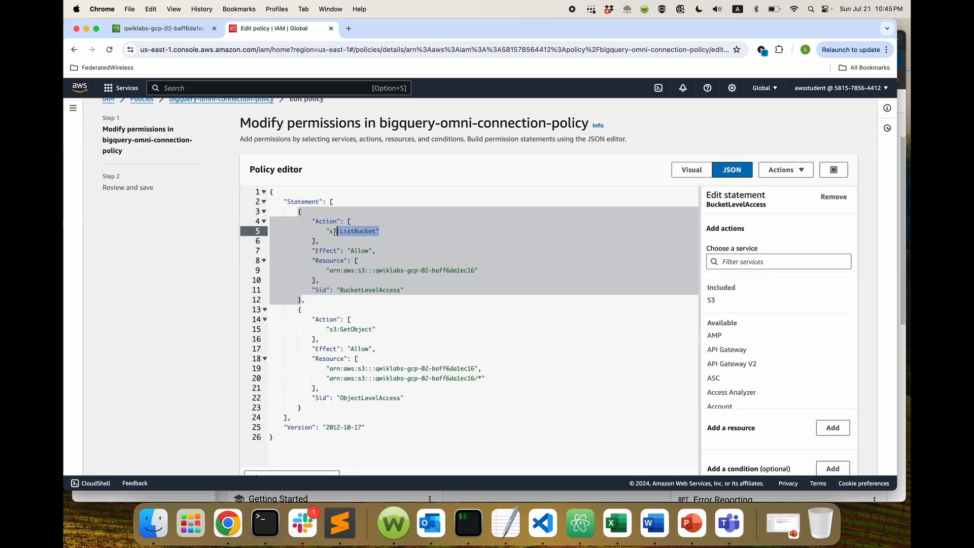
{"action": "left_click", "coordinate": [363, 256]}
{"action": "scroll", "coordinate": [372, 325], "scroll_direction": "down", "scroll_amount": 1}
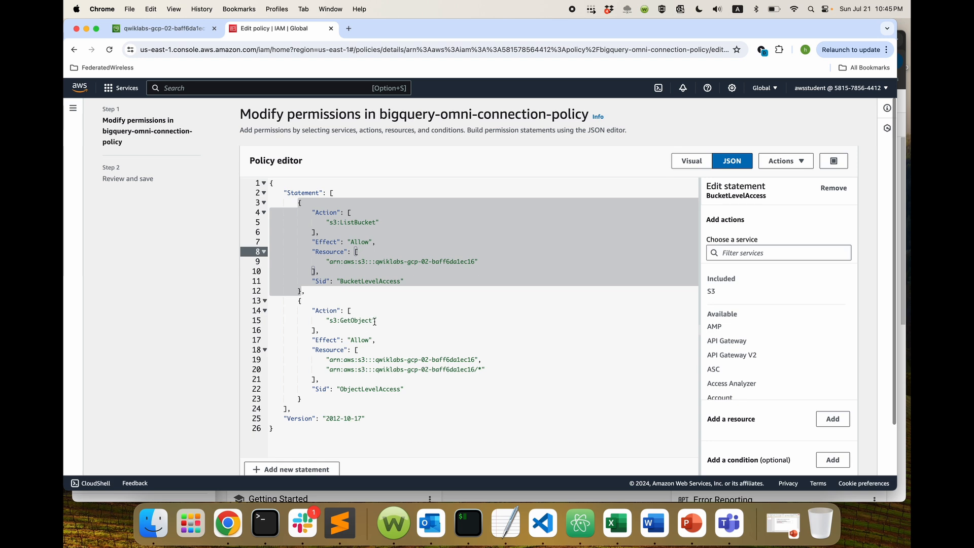
{"action": "left_click", "coordinate": [375, 321]}
{"action": "left_click", "coordinate": [376, 332]}
{"action": "scroll", "coordinate": [503, 338], "scroll_direction": "down", "scroll_amount": 3}
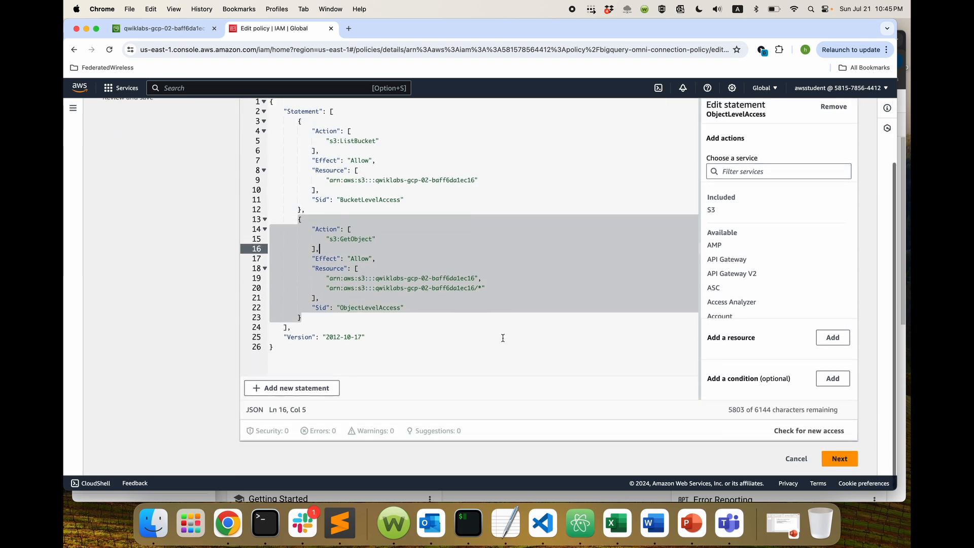
- Duplicate the s3:GetObject statement block directly below the original, separating the two with a comma
{"action": "left_click", "coordinate": [304, 318]}
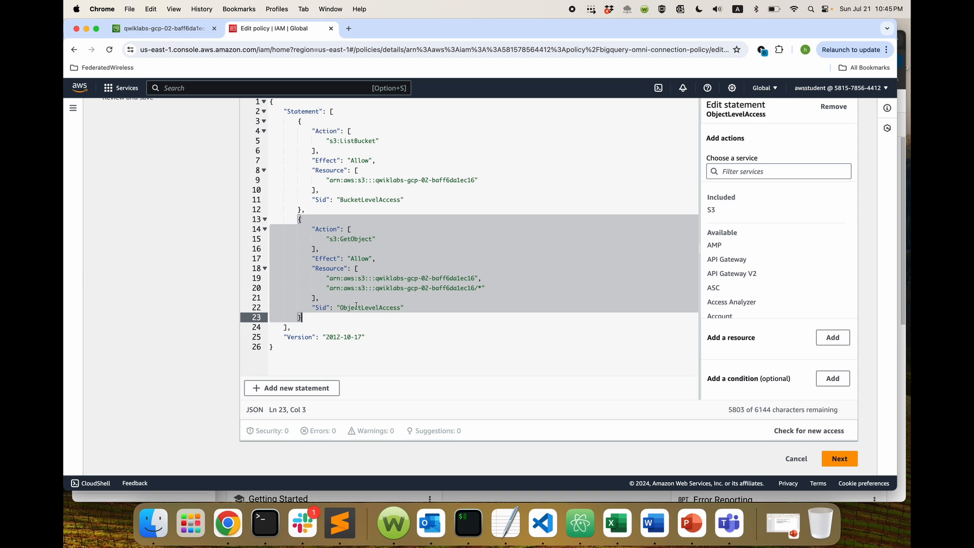
{"action": "left_click", "coordinate": [389, 297]}
{"action": "left_click", "coordinate": [301, 318]}
{"action": "left_click_drag", "start_coordinate": [309, 318], "coordinate": [298, 219]}
{"action": "key", "text": "cmd+c"}
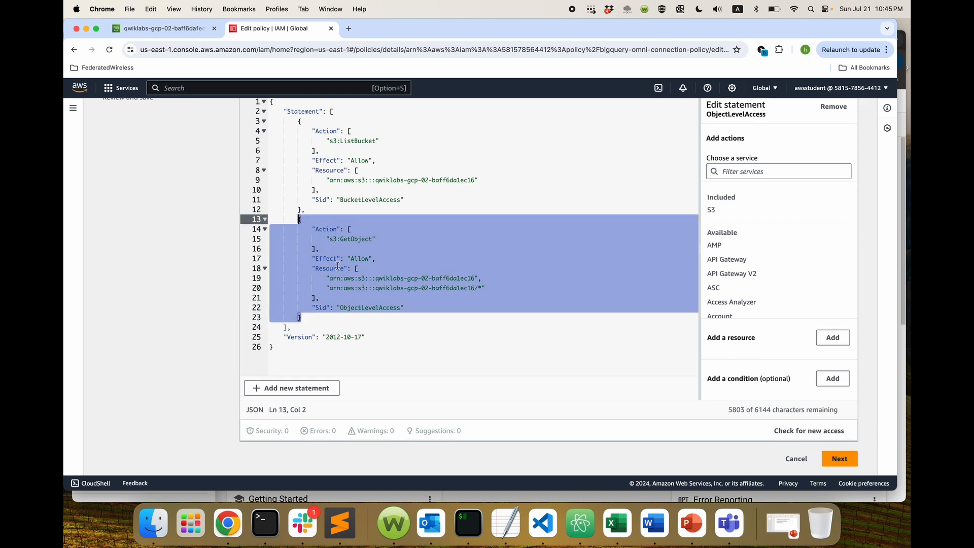
{"action": "left_click", "coordinate": [310, 317]}
{"action": "type", "text": ","}
{"action": "key", "text": "Return"}
{"action": "key", "text": "cmd+v"}
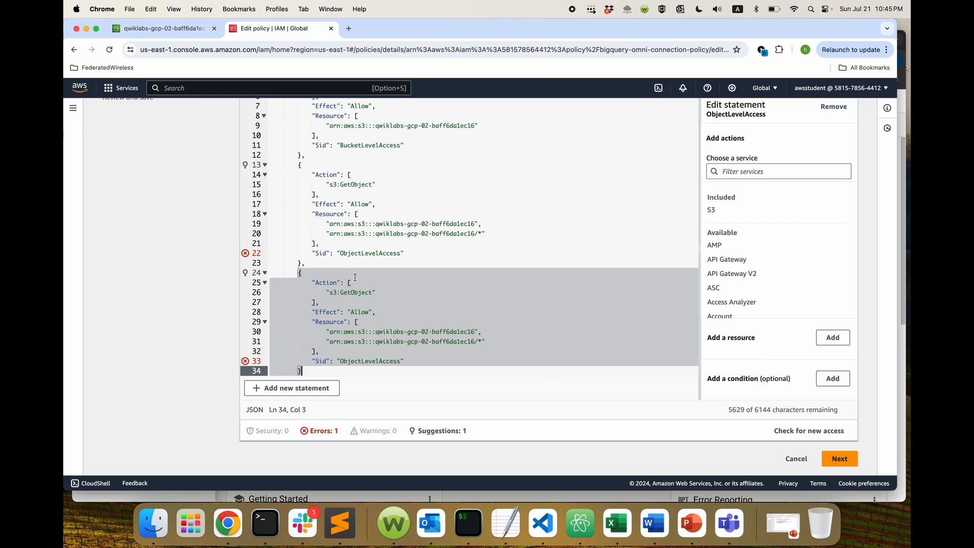
- Change the action of the duplicated statement to s3:PutObject
{"action": "left_click", "coordinate": [351, 293]}
{"action": "key", "text": "BackSpace"}
{"action": "key", "text": "BackSpace"}
{"action": "key", "text": "BackSpace"}
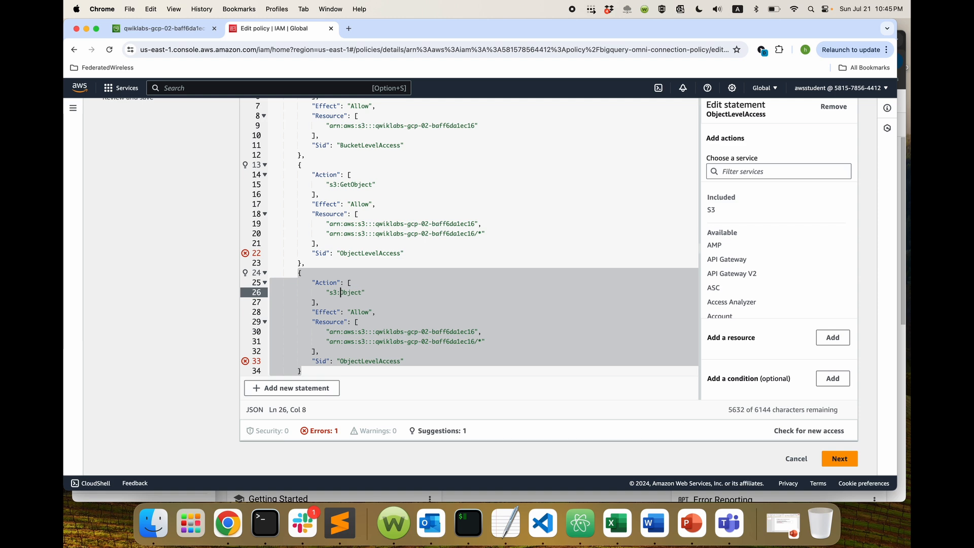
{"action": "type", "text": "Put"}
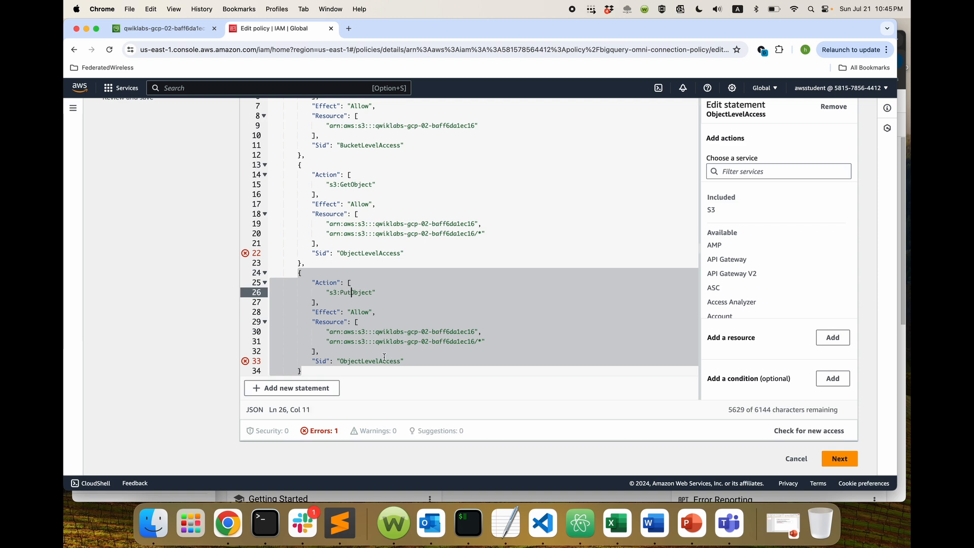
- Set the duplicated statement's Sid to ObjectLevelPutAccess and save the policy changes
{"action": "left_click", "coordinate": [375, 361]}
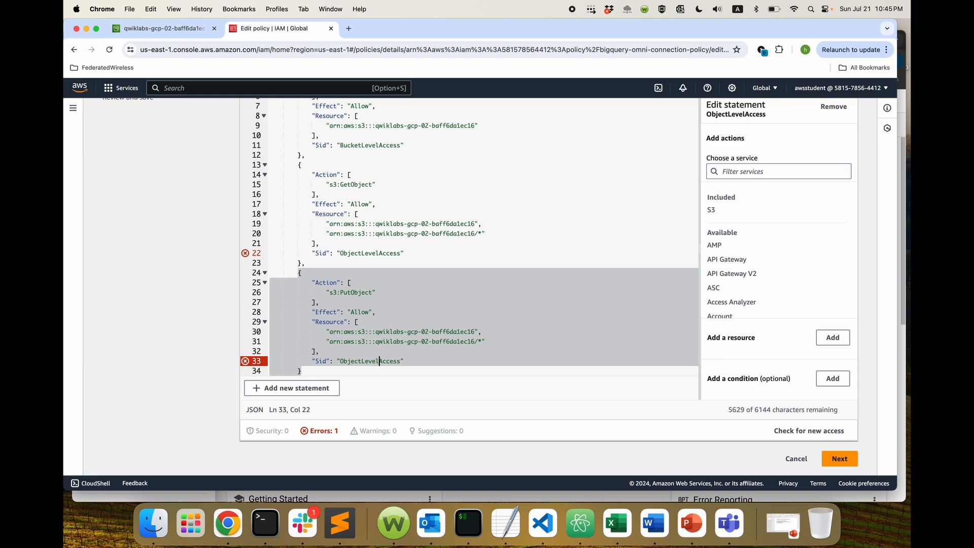
{"action": "type", "text": "Put"}
{"action": "left_click", "coordinate": [431, 361]}
{"action": "scroll", "coordinate": [441, 336], "scroll_direction": "down", "scroll_amount": 1}
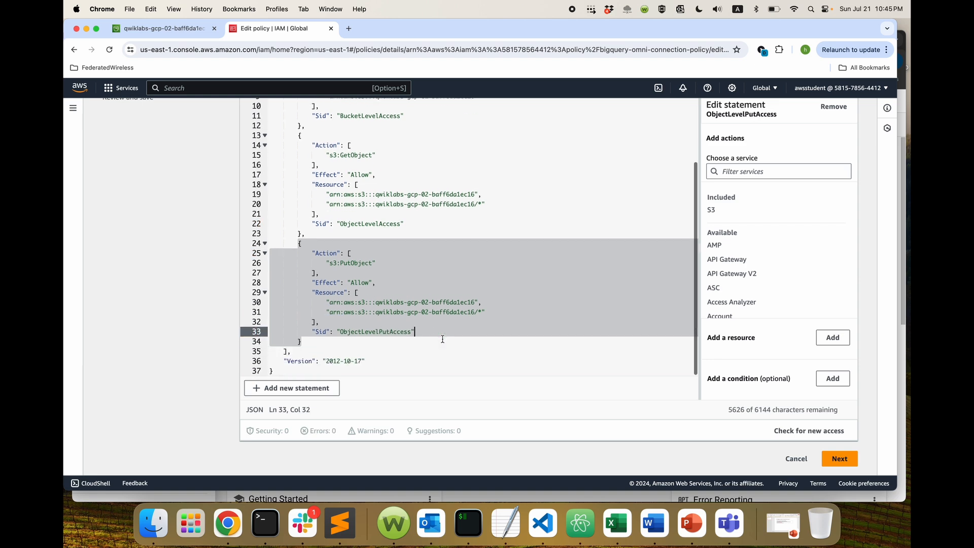
{"action": "left_click", "coordinate": [839, 460]}
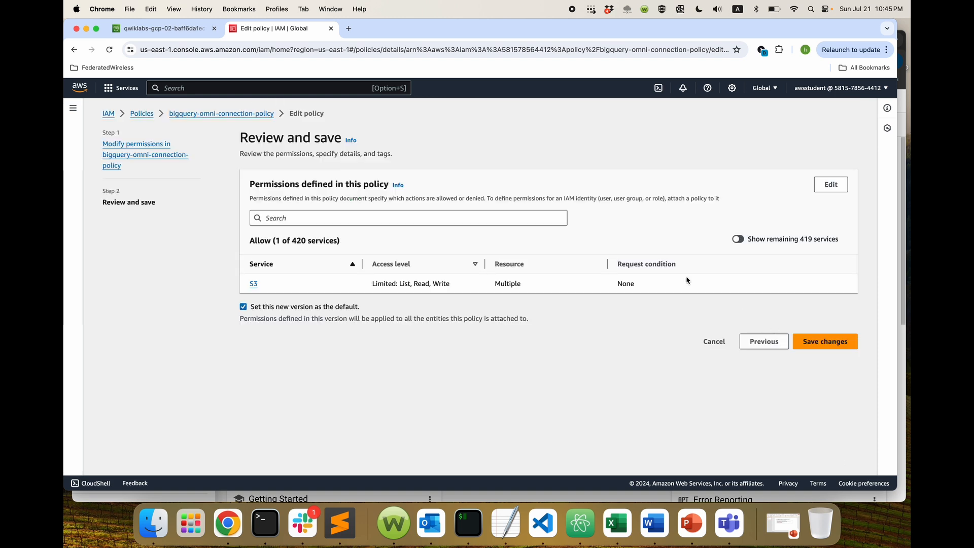
{"action": "left_click", "coordinate": [825, 342]}
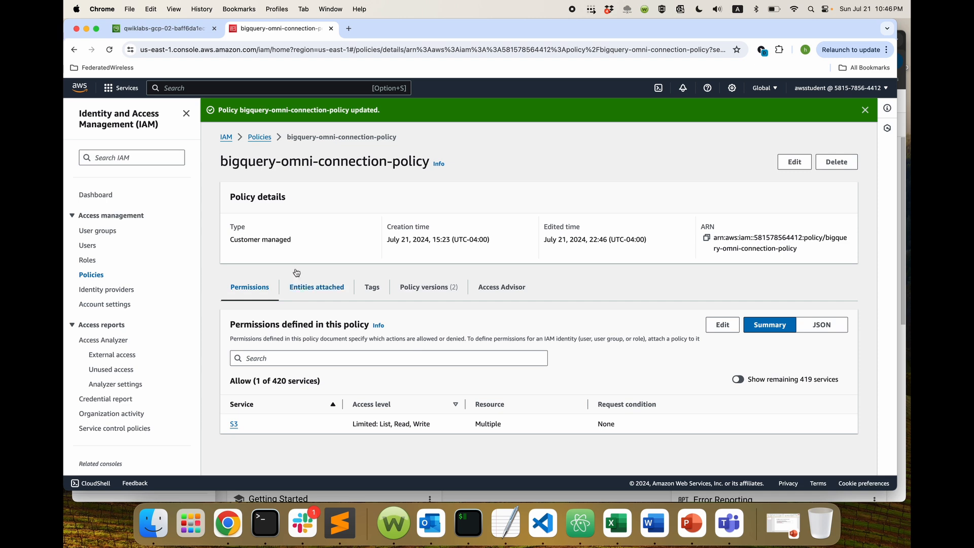
- Switch to the Google Cloud console window, find BigQuery by searching for "bigque", open it and dismiss its welcome message
{"action": "left_click_drag", "start_coordinate": [375, 22], "coordinate": [376, 65]}
{"action": "left_click", "coordinate": [389, 44]}
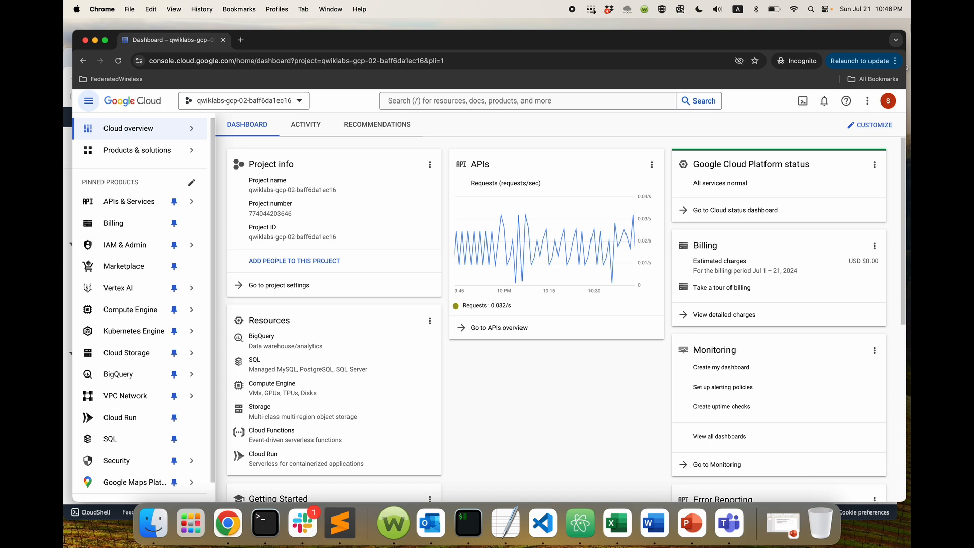
{"action": "left_click", "coordinate": [485, 101]}
{"action": "type", "text": "big"}
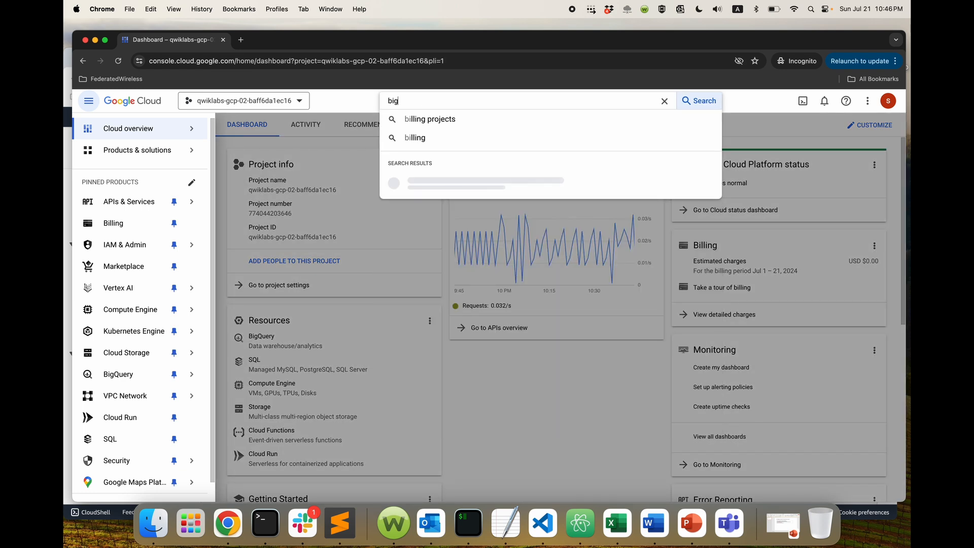
{"action": "type", "text": "que"}
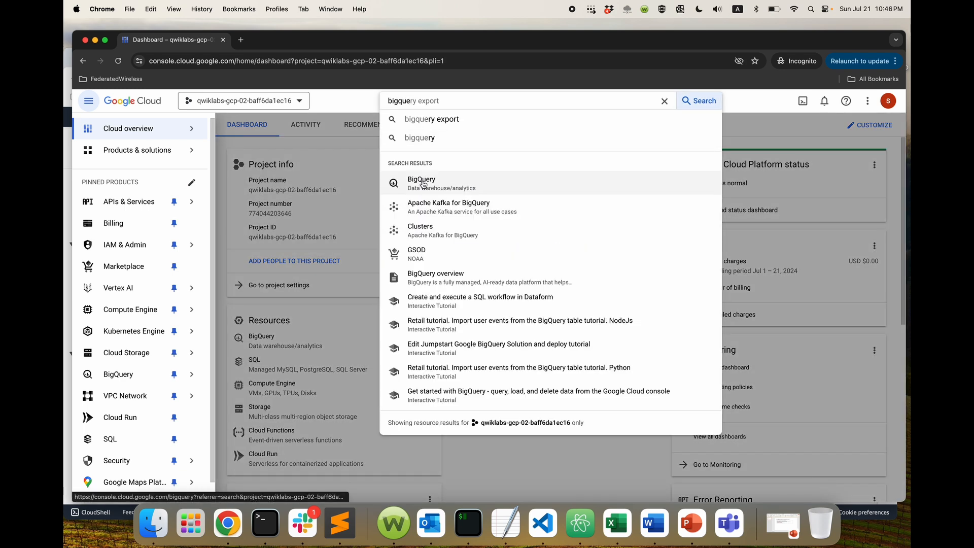
{"action": "left_click", "coordinate": [423, 183]}
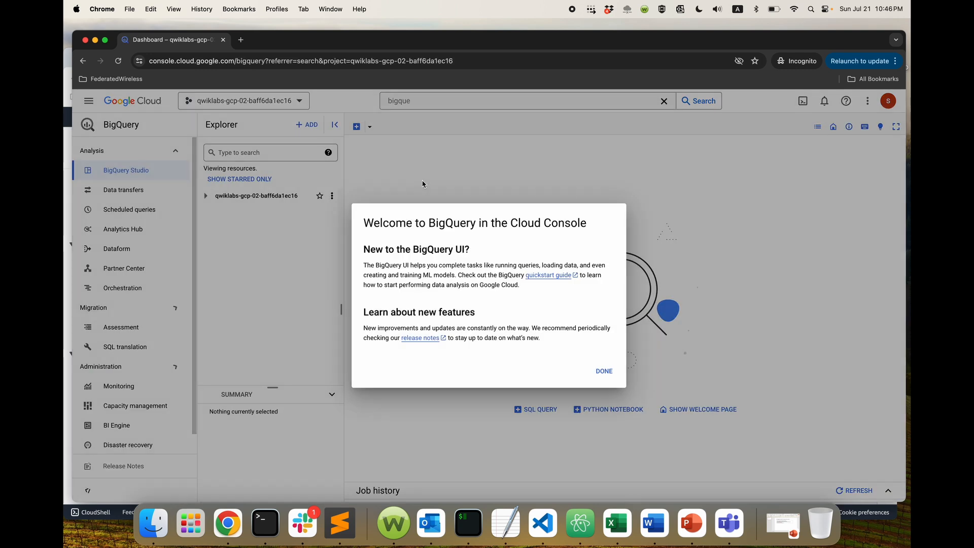
{"action": "left_click", "coordinate": [604, 371]}
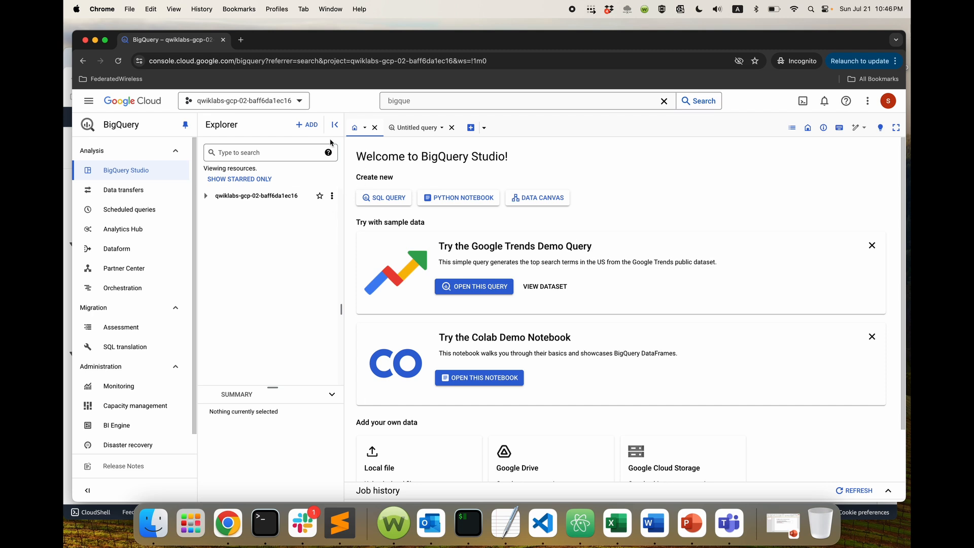
- Start adding a connection to an external data source in BigQuery, with connection type BigLake on AWS (via BigQuery Omni)
{"action": "left_click", "coordinate": [307, 125]}
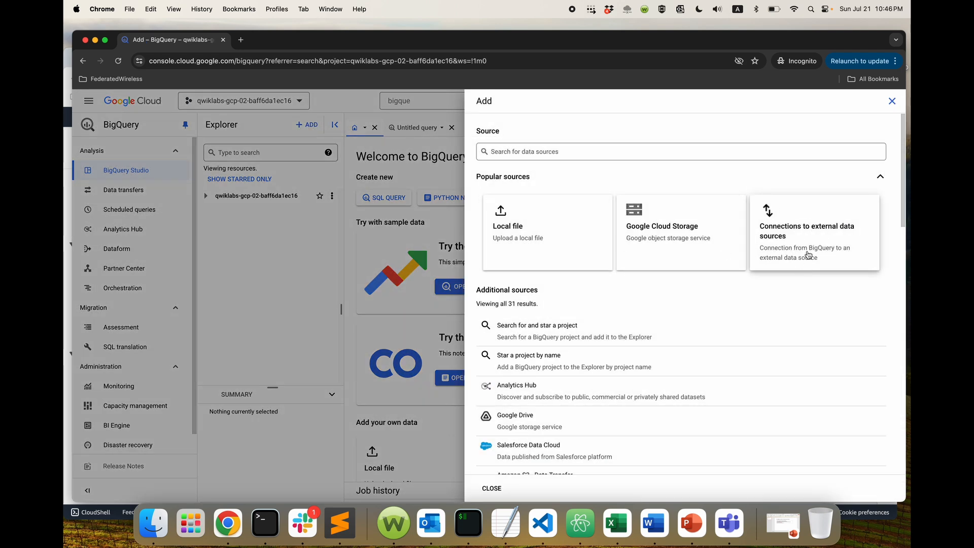
{"action": "left_click", "coordinate": [808, 231]}
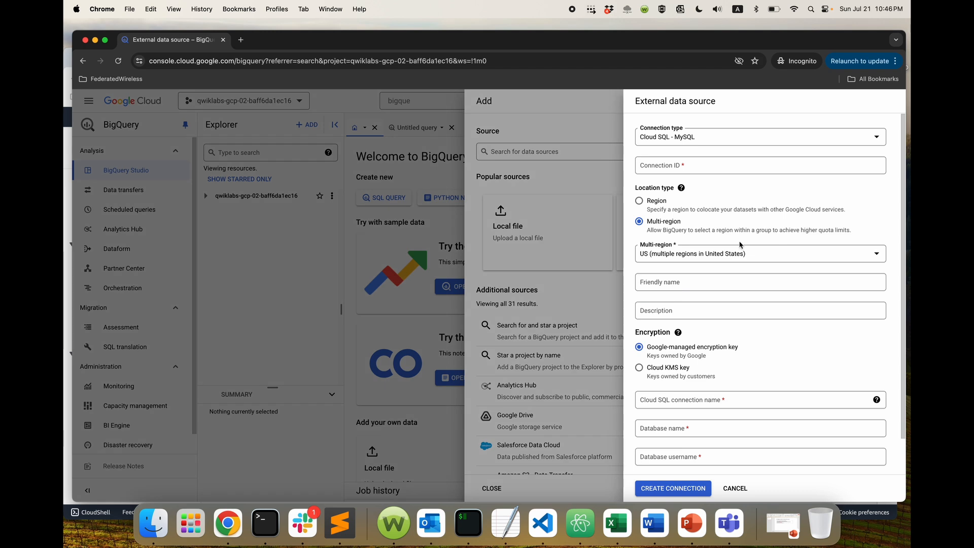
{"action": "left_click", "coordinate": [718, 136]}
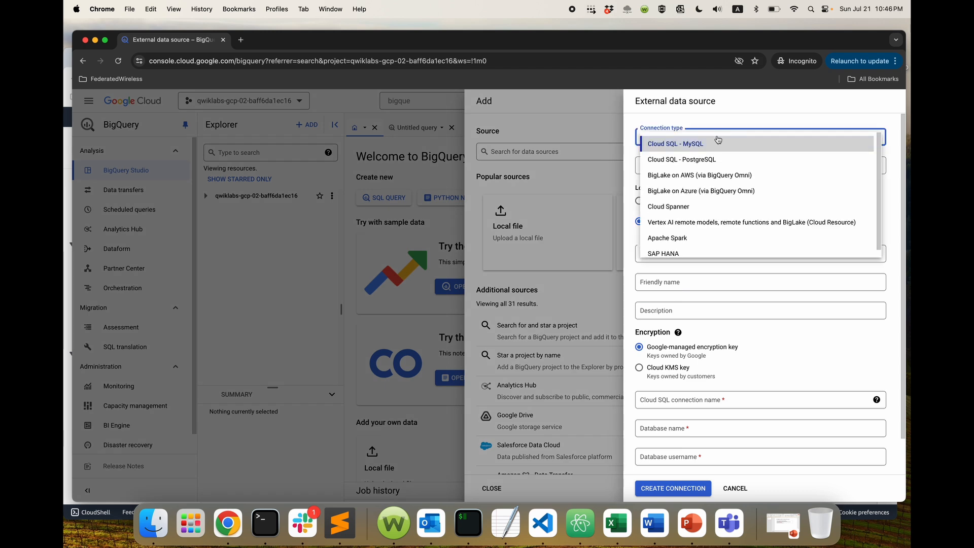
{"action": "left_click", "coordinate": [705, 178]}
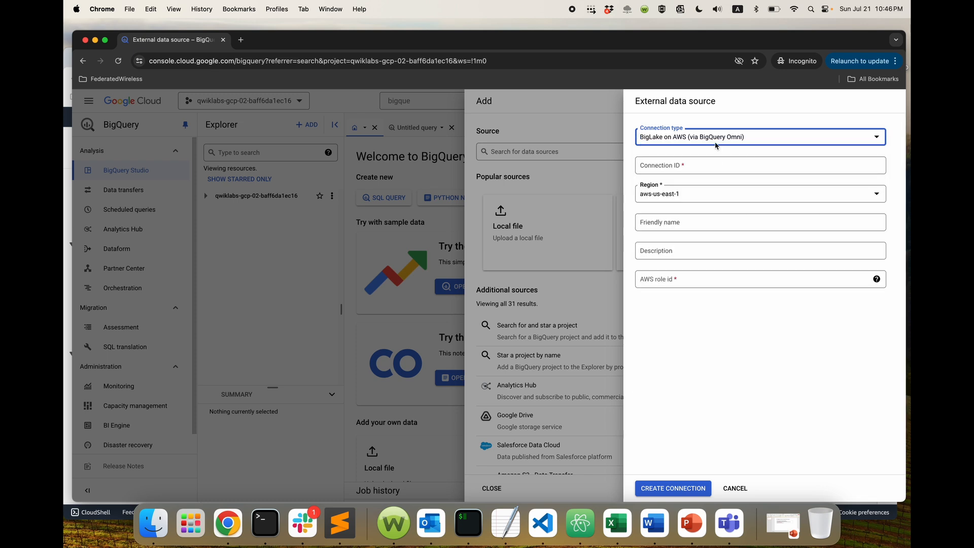
- Set the new external connection's ID to bq-omni-aws-connector
{"action": "left_click", "coordinate": [705, 165]}
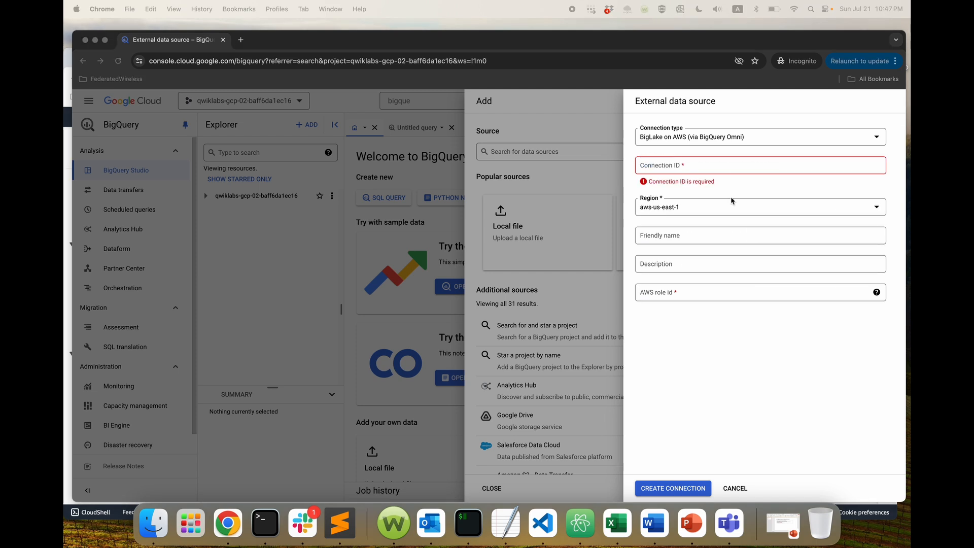
{"action": "left_click", "coordinate": [719, 167]}
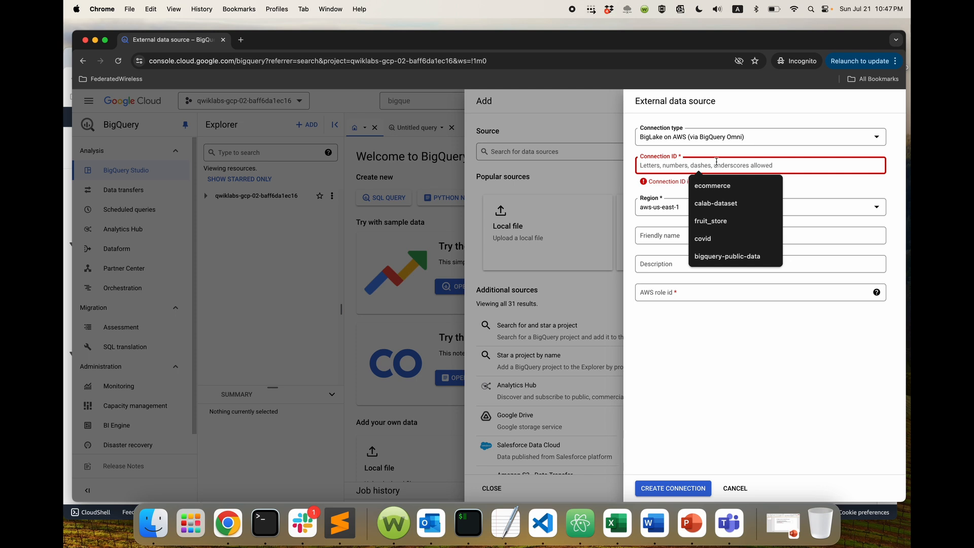
{"action": "type", "text": "bq-omni-aws-connector"}
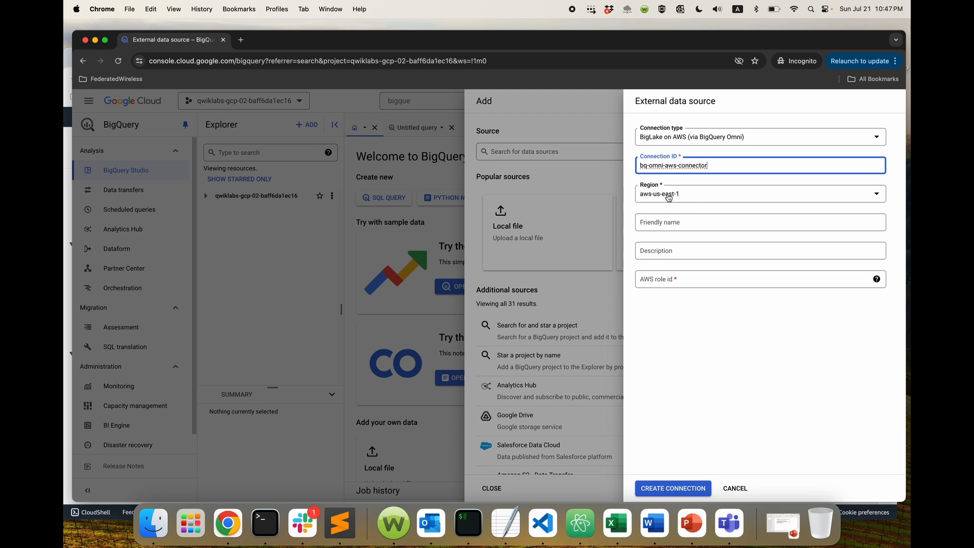
- Set the connection's friendly name to lab-demo-bq-omni-aws-connector, reusing the text of the connection ID
{"action": "left_click", "coordinate": [693, 219]}
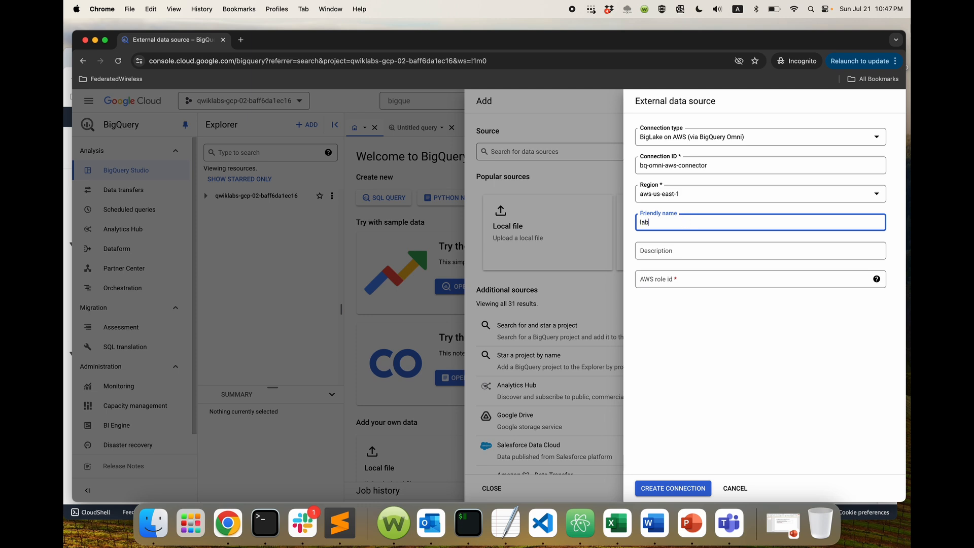
{"action": "type", "text": "lab-demo-"}
{"action": "left_click_drag", "start_coordinate": [710, 165], "coordinate": [638, 166]}
{"action": "key", "text": "super+c"}
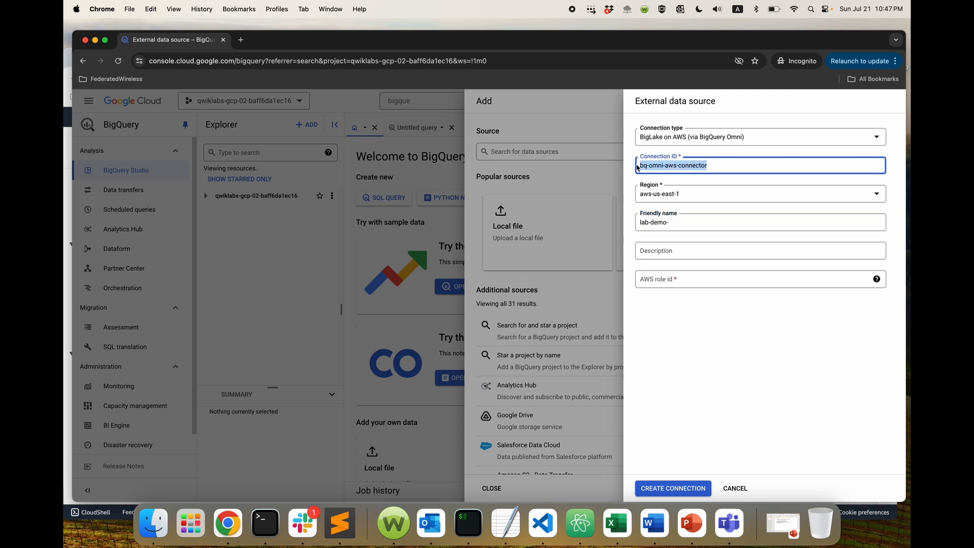
{"action": "left_click", "coordinate": [682, 222]}
{"action": "key", "text": "super+v"}
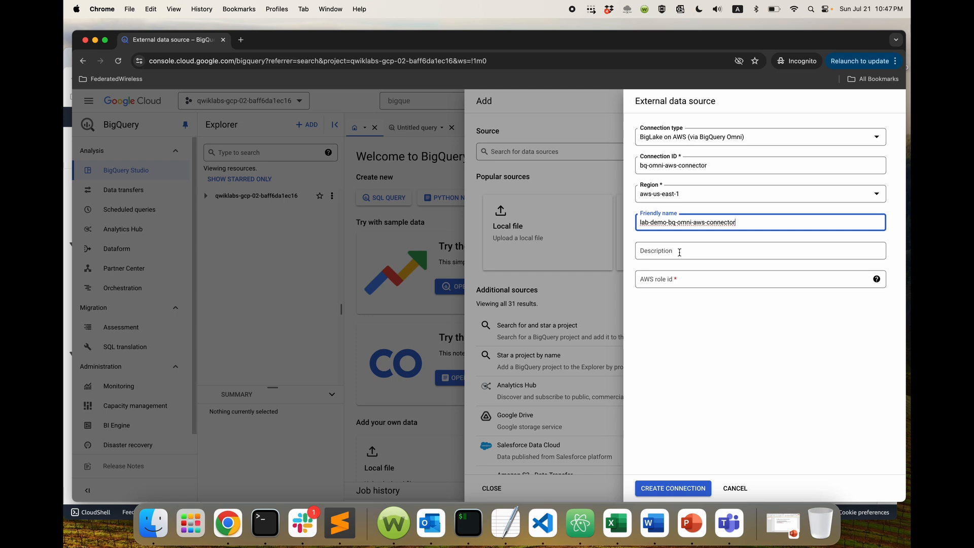
- Copy the slide title "Run BigQuery analytics on data stored in AWS S3" from PowerPoint into the connection's description
{"action": "left_click", "coordinate": [679, 253]}
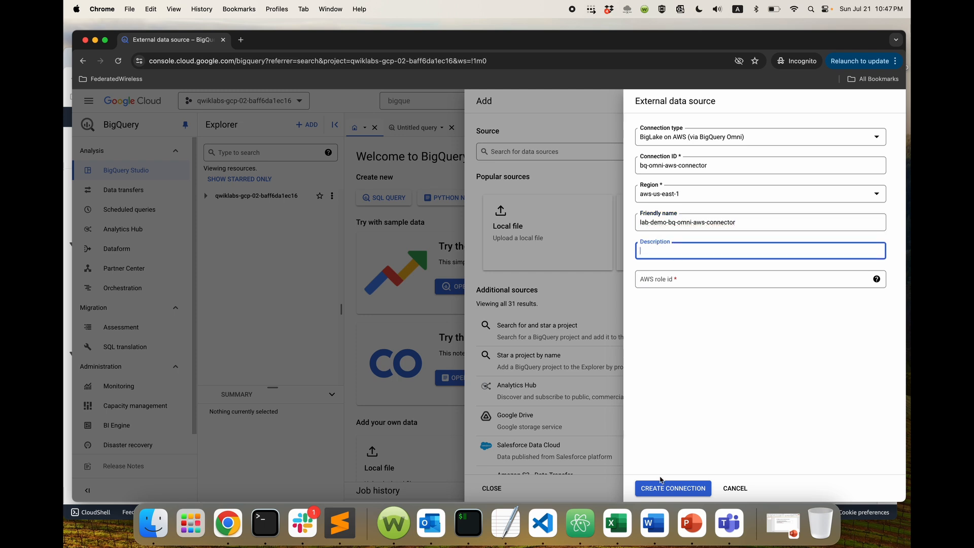
{"action": "left_click", "coordinate": [692, 522]}
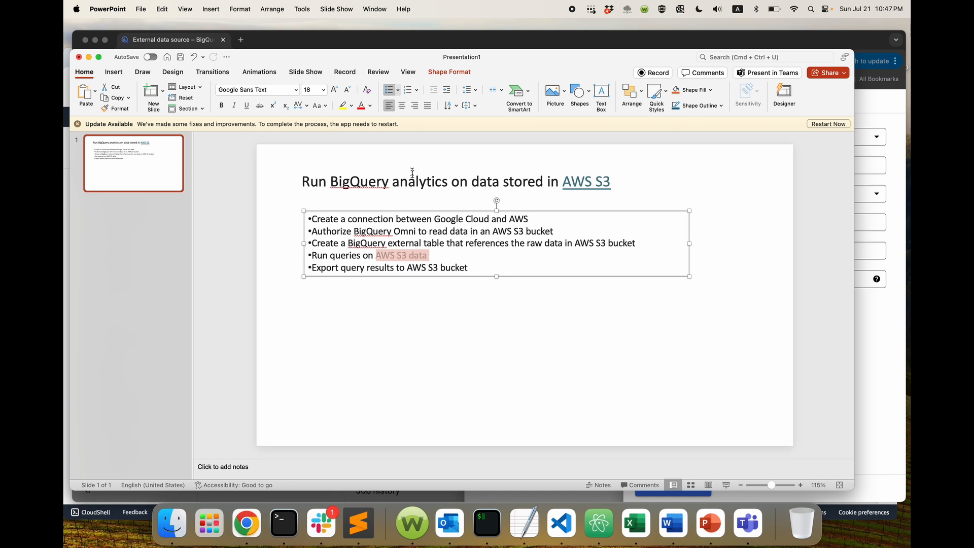
{"action": "left_click", "coordinate": [399, 179]}
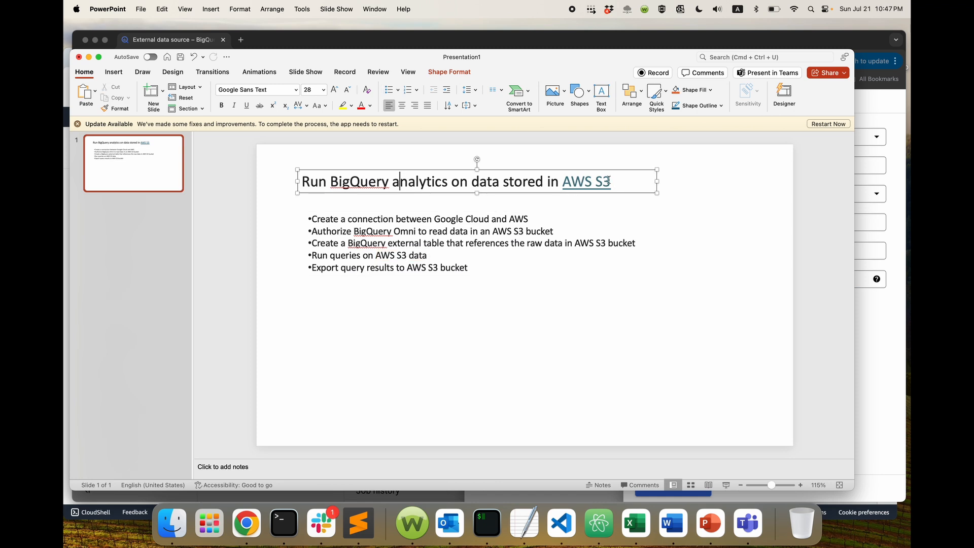
{"action": "left_click_drag", "start_coordinate": [611, 180], "coordinate": [302, 180]}
{"action": "key", "text": "super+c"}
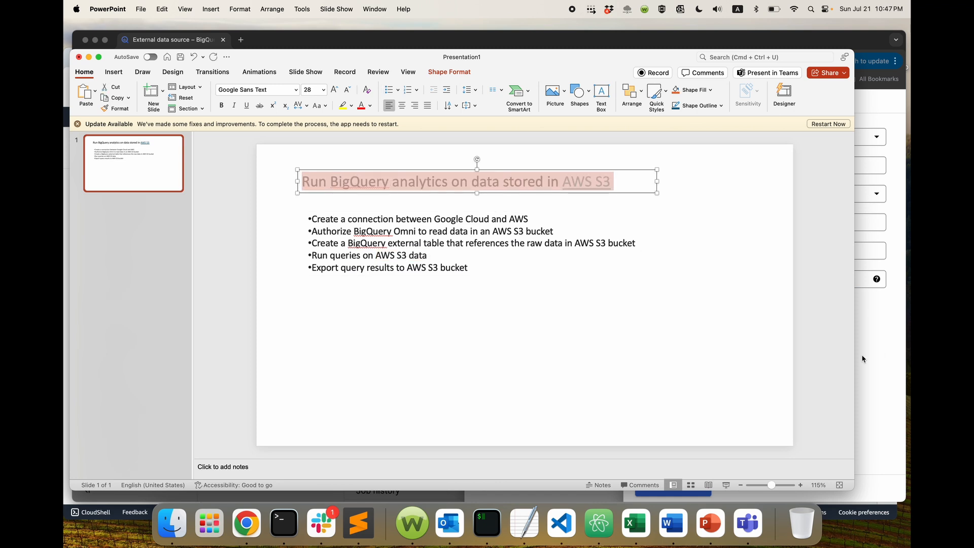
{"action": "left_click", "coordinate": [875, 339]}
{"action": "key", "text": "super+v"}
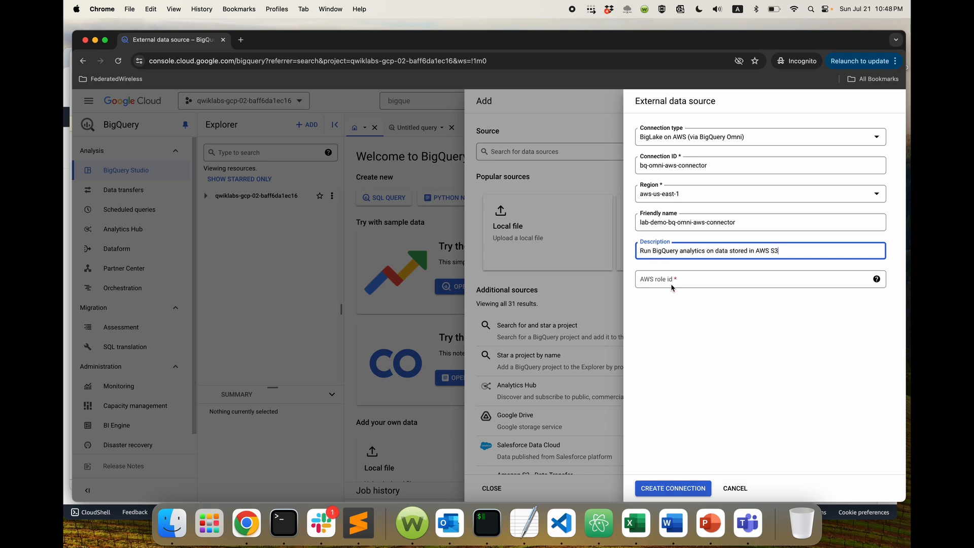
- Switch from the connection form's AWS role id to the browser window with the AWS IAM console
{"action": "left_click", "coordinate": [711, 276]}
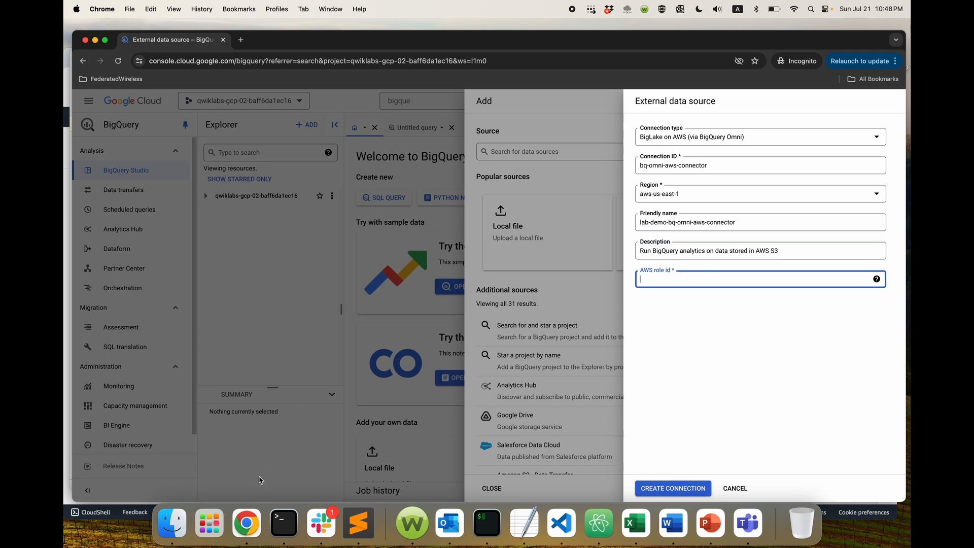
{"action": "right_click", "coordinate": [246, 522]}
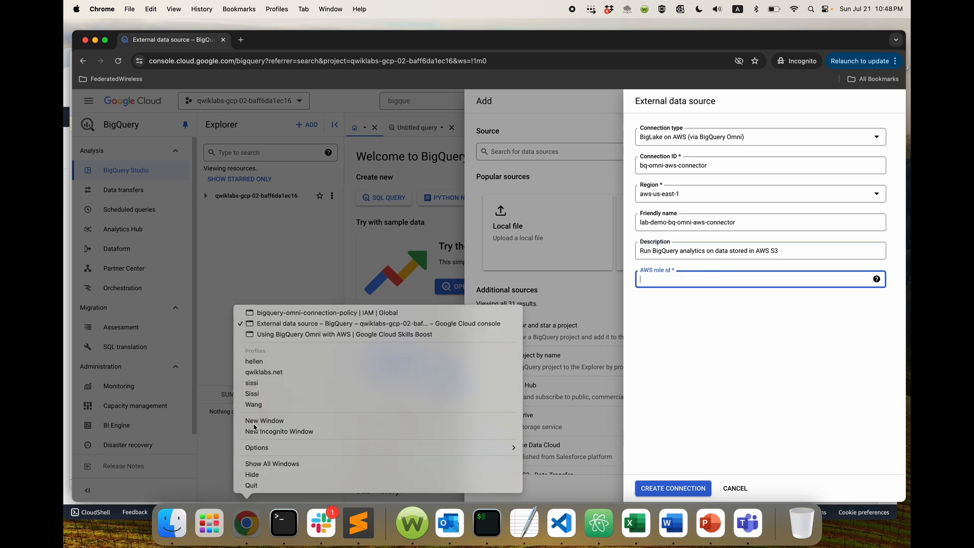
{"action": "left_click", "coordinate": [281, 334]}
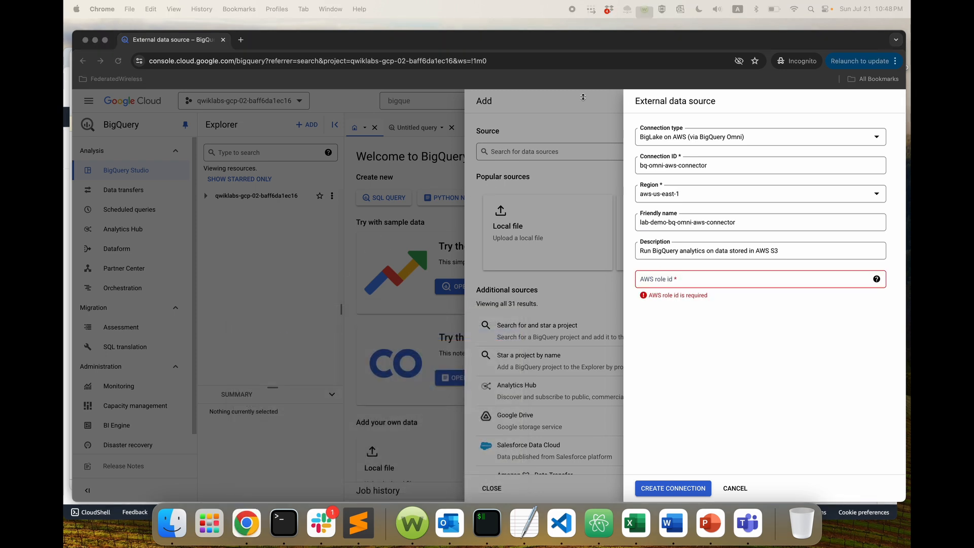
{"action": "left_click", "coordinate": [277, 255]}
{"action": "left_click_drag", "start_coordinate": [329, 44], "coordinate": [358, 32]}
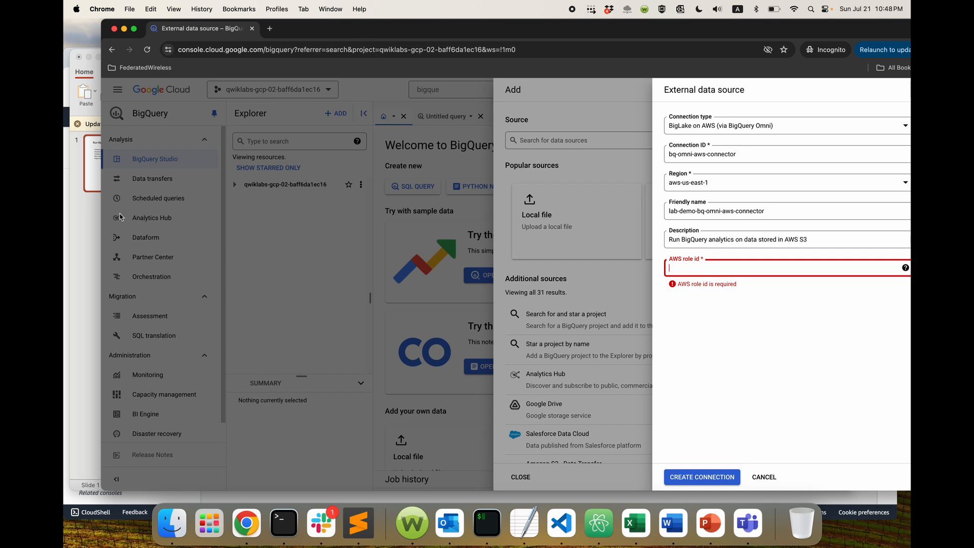
{"action": "left_click", "coordinate": [68, 177]}
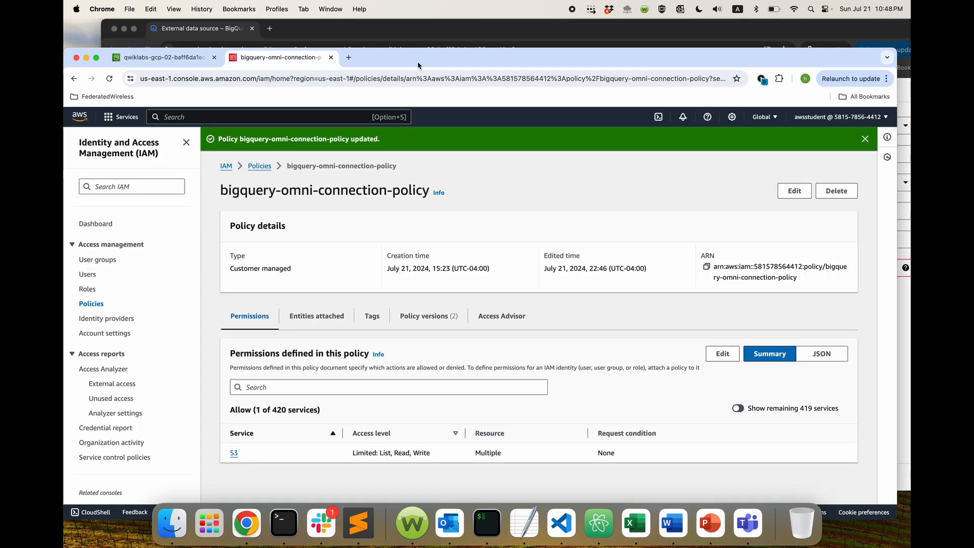
{"action": "left_click_drag", "start_coordinate": [420, 62], "coordinate": [418, 31]}
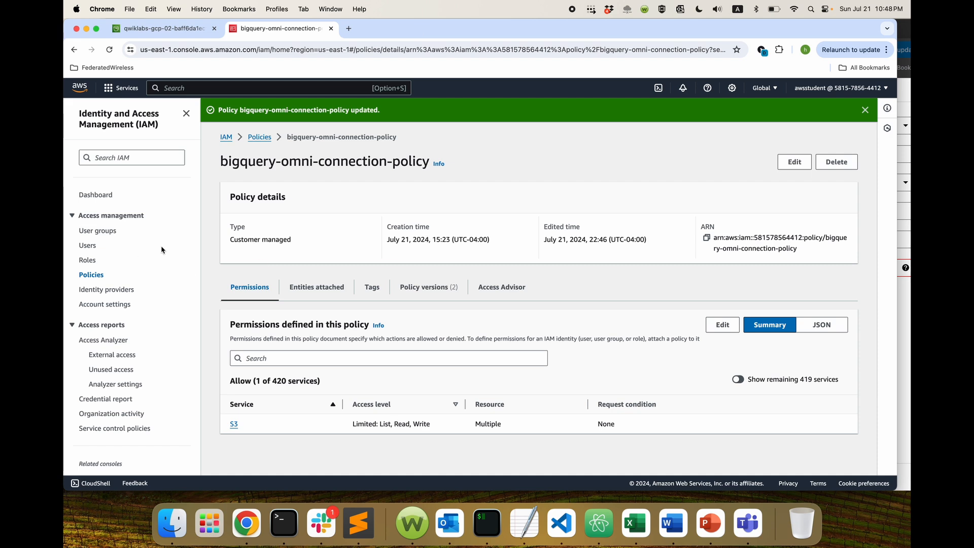
- Filter the IAM roles by "bi" and open the details of the bigquery-omni-connection role
{"action": "left_click", "coordinate": [88, 260]}
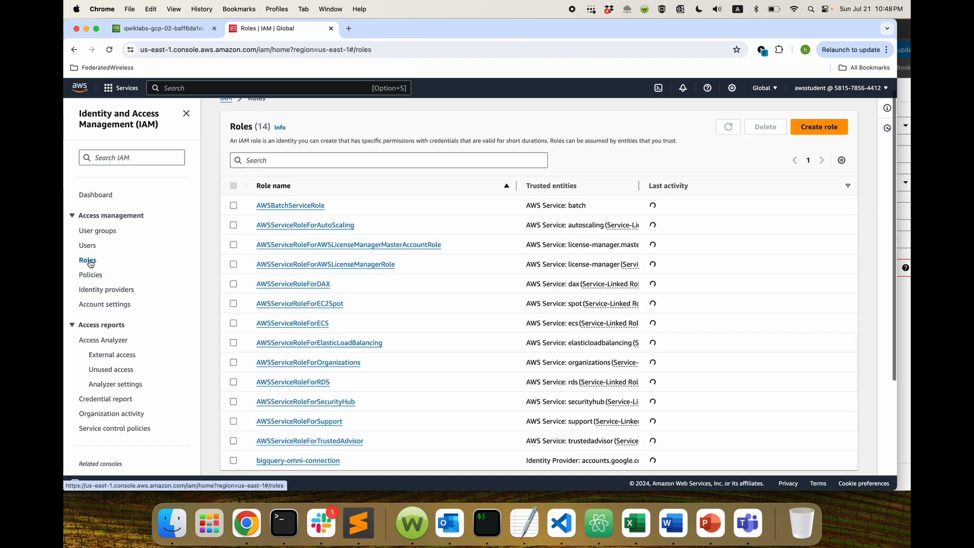
{"action": "left_click", "coordinate": [396, 175]}
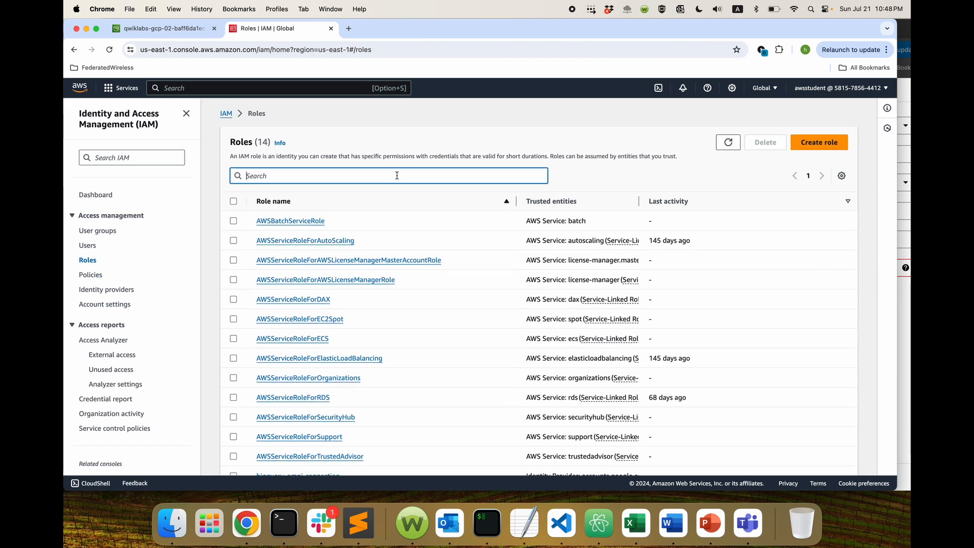
{"action": "type", "text": "bi"}
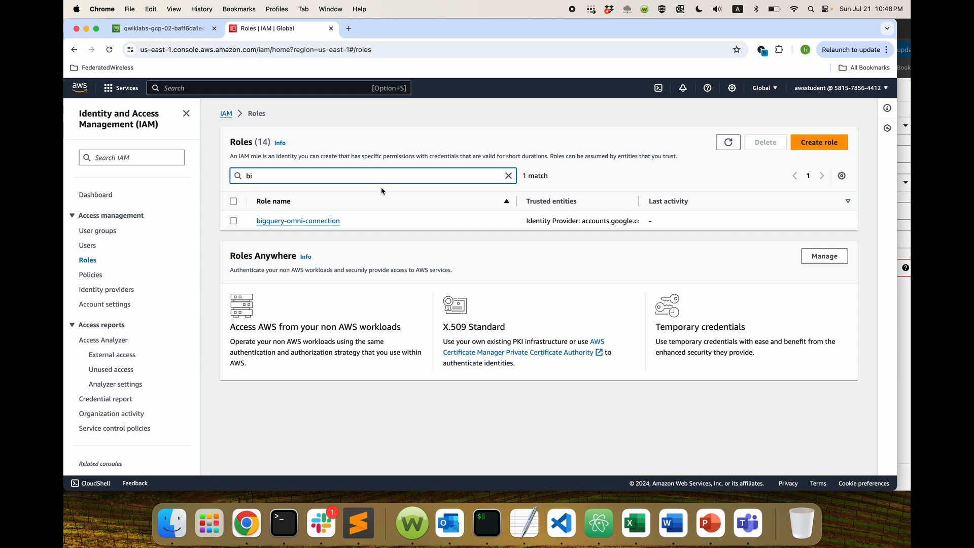
{"action": "left_click", "coordinate": [297, 222]}
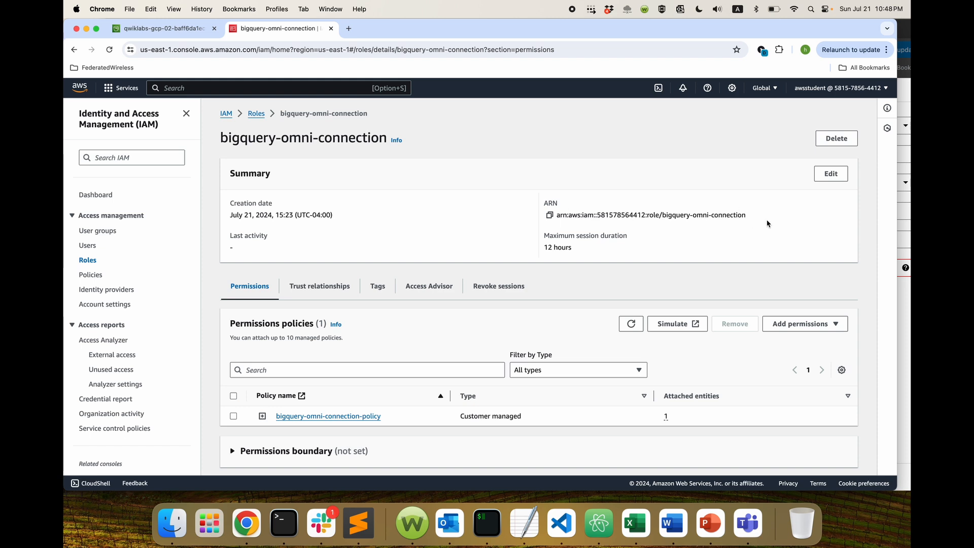
- Copy the ARN of the bigquery-omni-connection role to the clipboard
{"action": "left_click_drag", "start_coordinate": [755, 215], "coordinate": [555, 216]}
{"action": "left_click", "coordinate": [572, 231]}
{"action": "left_click", "coordinate": [550, 217]}
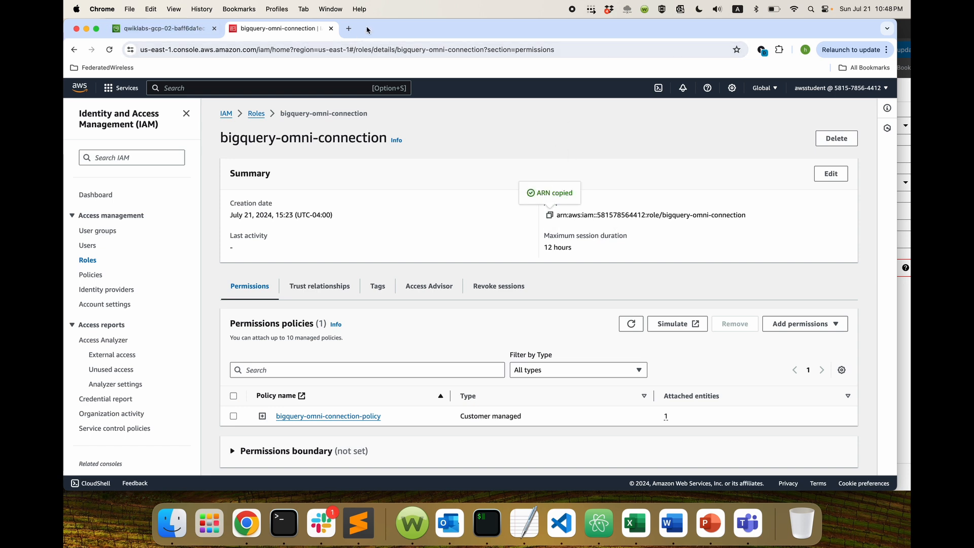
- Return to the BigQuery connection form, paste the role's ARN as the AWS role id and create the connection
{"action": "left_click_drag", "start_coordinate": [364, 28], "coordinate": [360, 66]}
{"action": "left_click", "coordinate": [385, 29]}
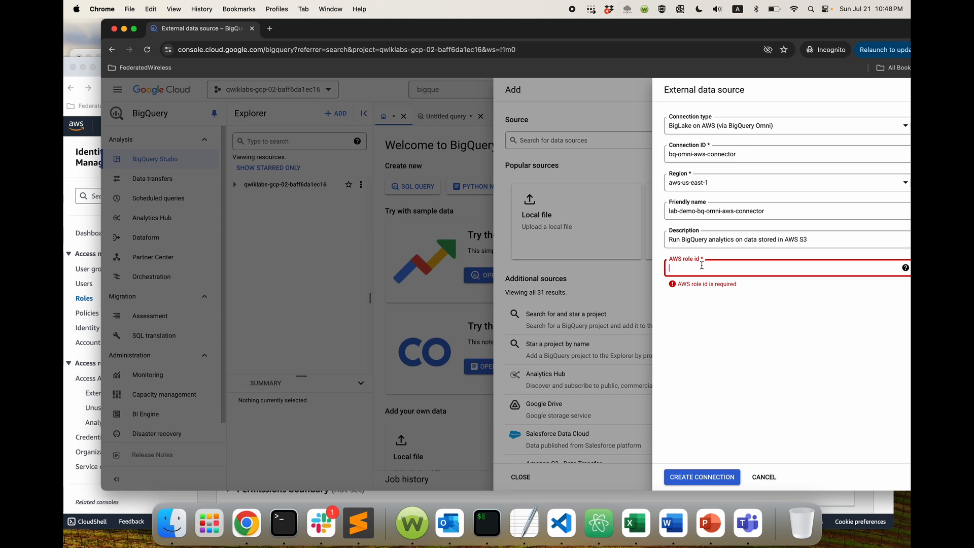
{"action": "key", "text": "super+v"}
{"action": "left_click", "coordinate": [730, 309]}
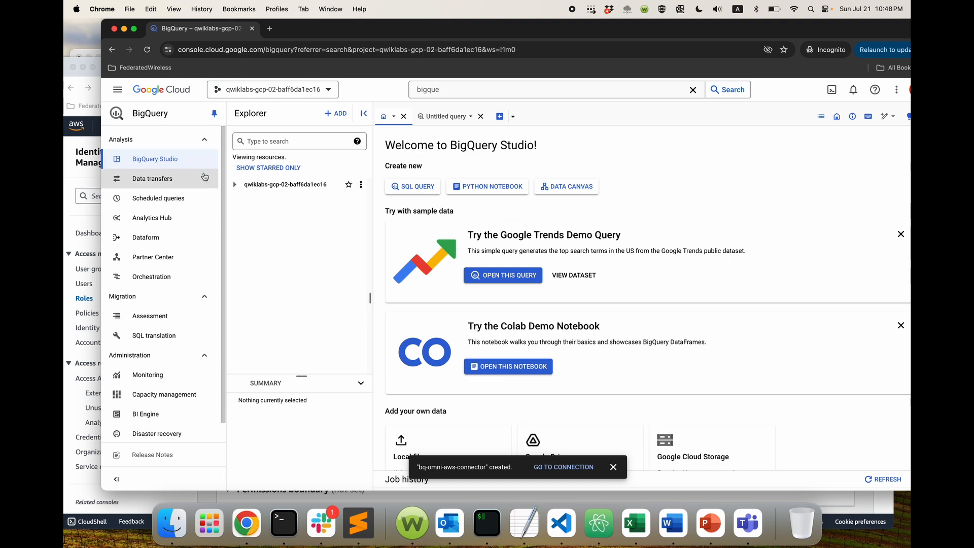
- Open the connection info of the bq-omni-aws-connector connection under the project's external connections
{"action": "left_click", "coordinate": [235, 185]}
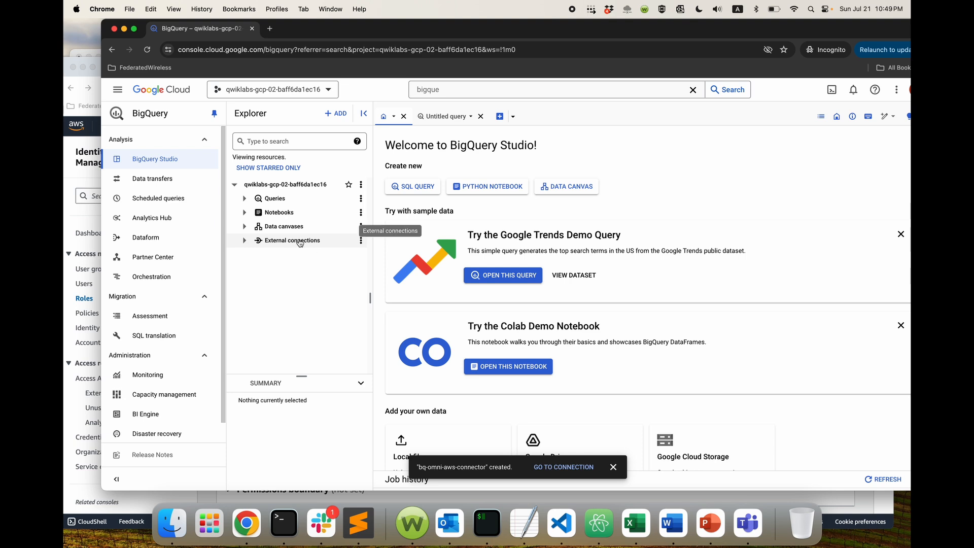
{"action": "left_click", "coordinate": [244, 241]}
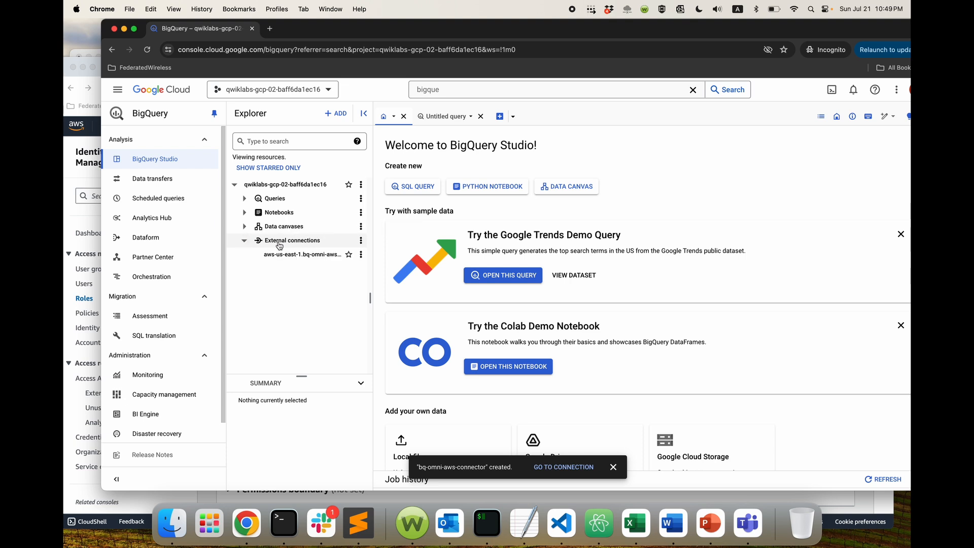
{"action": "left_click", "coordinate": [301, 255]}
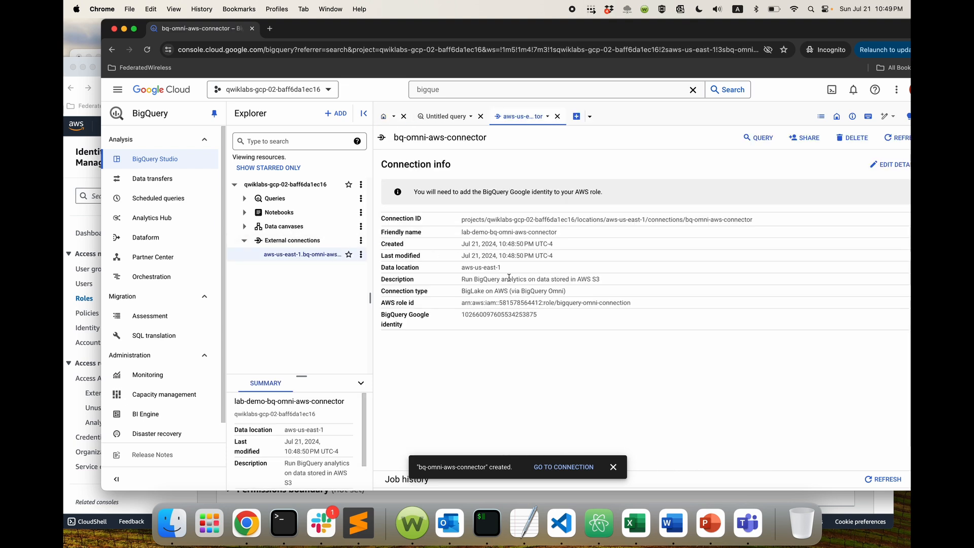
{"action": "left_click_drag", "start_coordinate": [552, 324], "coordinate": [420, 232]}
{"action": "left_click", "coordinate": [461, 314]}
{"action": "left_click_drag", "start_coordinate": [421, 327], "coordinate": [378, 239]}
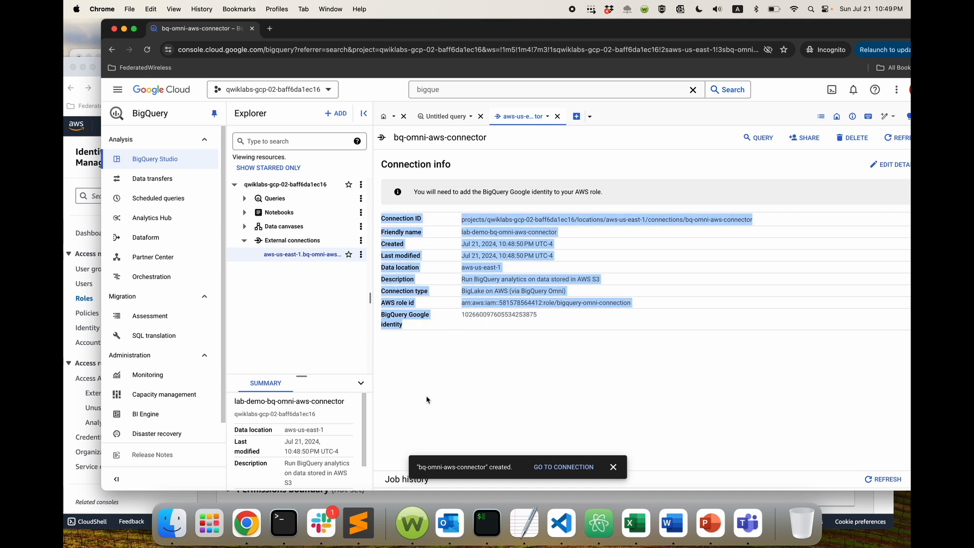
{"action": "left_click", "coordinate": [647, 330]}
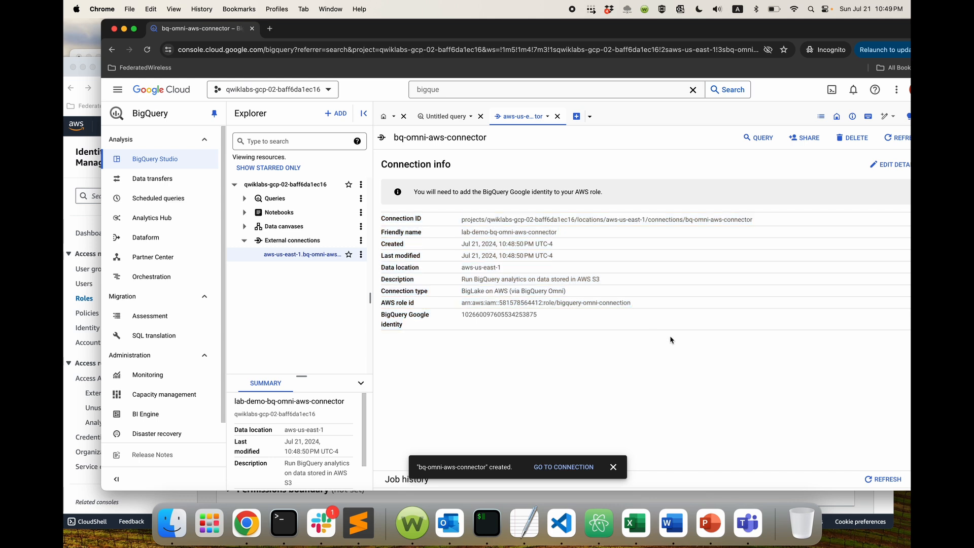
- Switch to the PowerPoint outline slide and review the items on creating the connection and authorizing BigQuery Omni to read the S3 bucket
{"action": "left_click", "coordinate": [710, 522]}
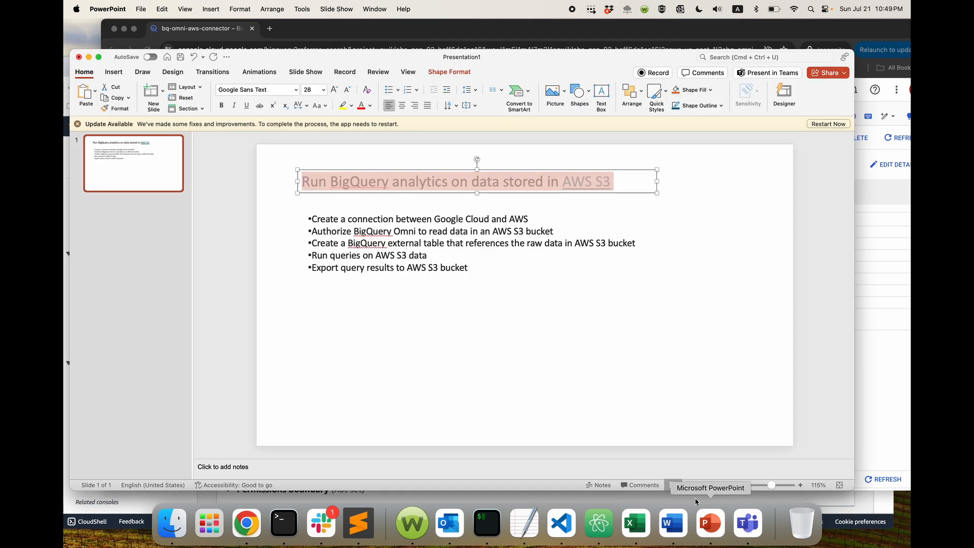
{"action": "left_click", "coordinate": [490, 236]}
{"action": "left_click_drag", "start_coordinate": [559, 232], "coordinate": [340, 233]}
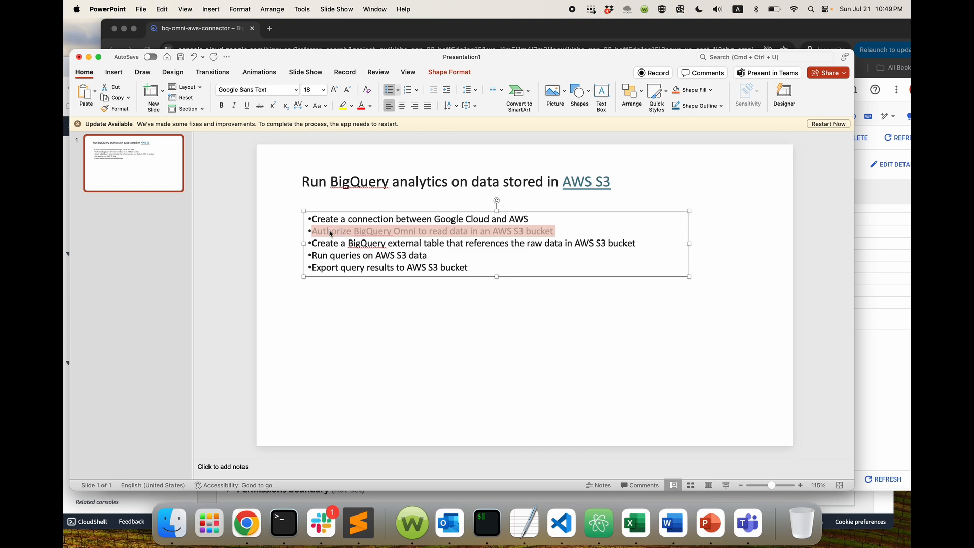
{"action": "left_click_drag", "start_coordinate": [523, 219], "coordinate": [330, 217]}
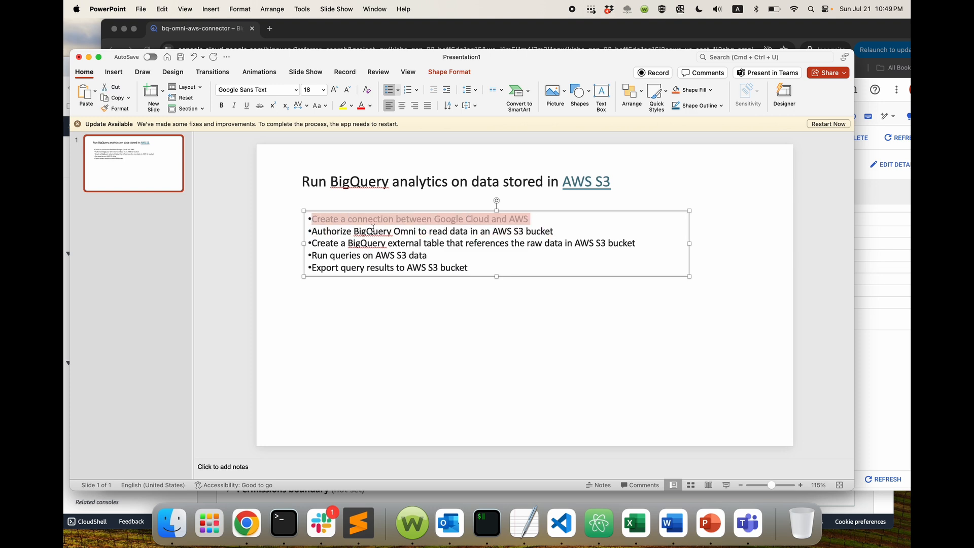
{"action": "left_click", "coordinate": [401, 232]}
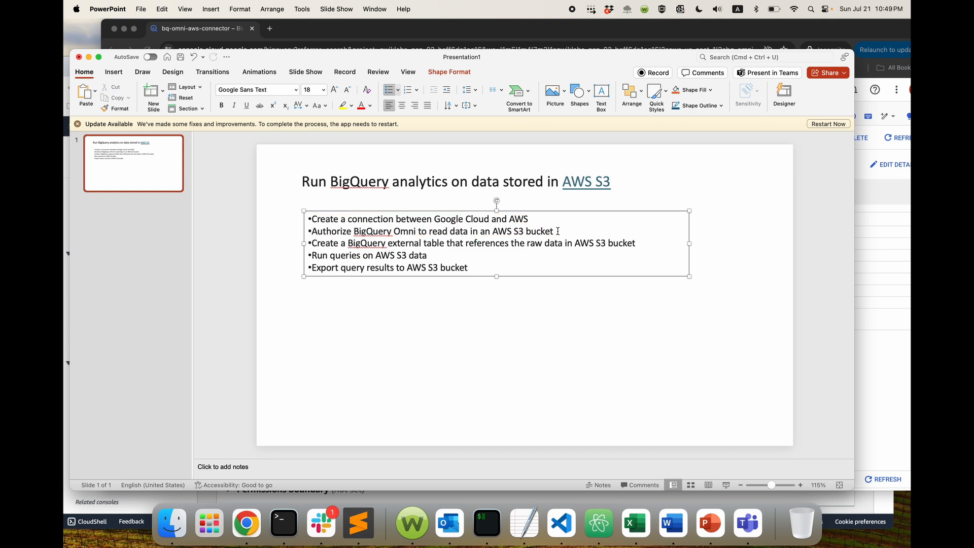
{"action": "left_click_drag", "start_coordinate": [558, 231], "coordinate": [349, 233]}
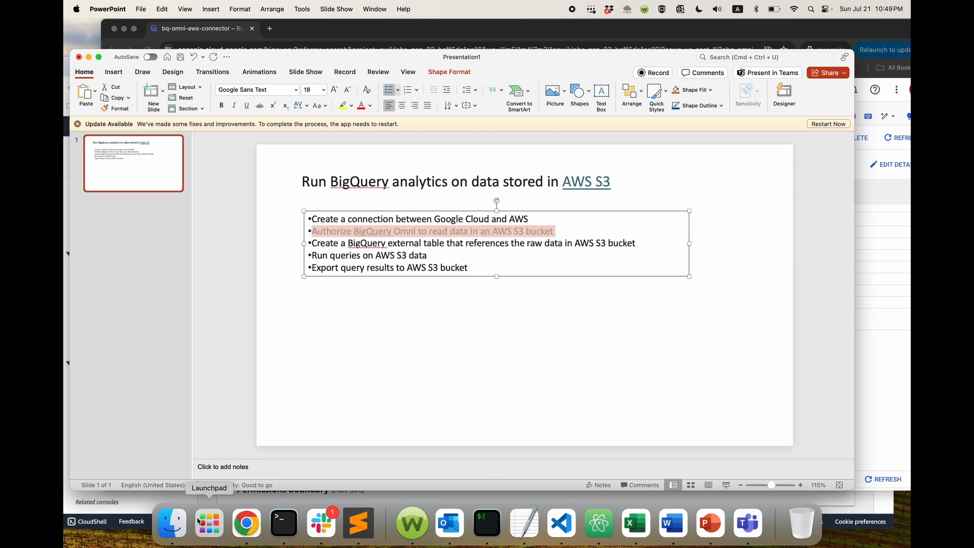
- Return to the AWS console in Chrome and open the bigquery-omni-connection role's trust policy for editing at its accounts.google.com:sub condition
{"action": "left_click", "coordinate": [242, 524]}
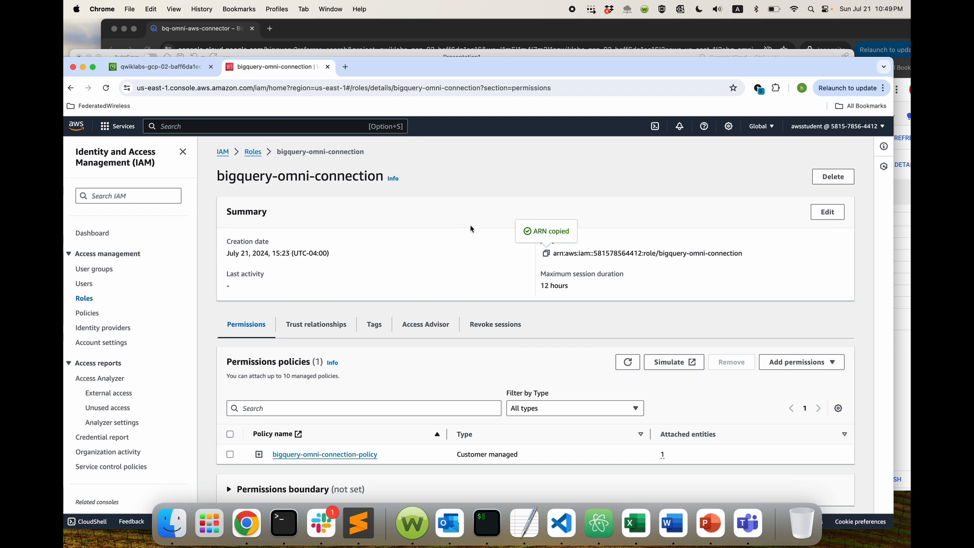
{"action": "left_click_drag", "start_coordinate": [407, 70], "coordinate": [385, 55]}
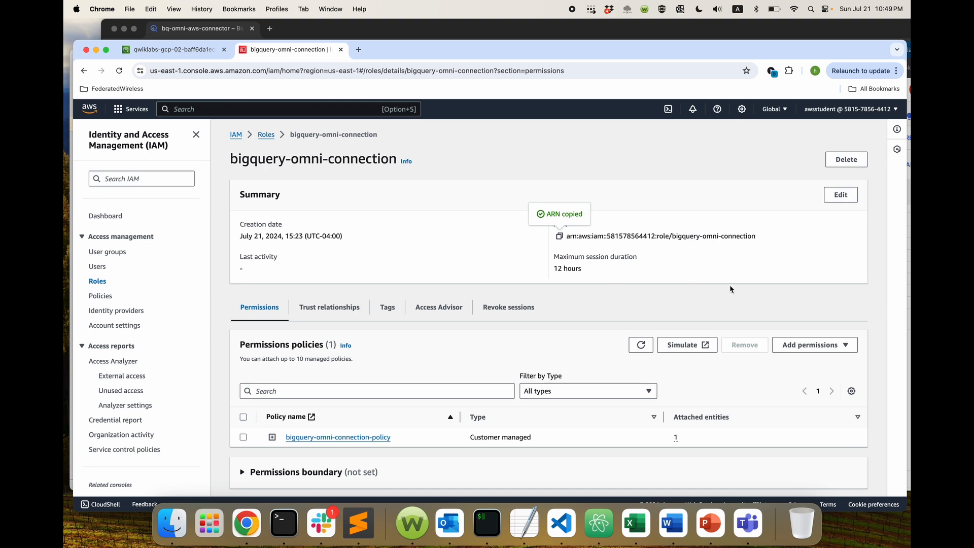
{"action": "scroll", "coordinate": [568, 330], "scroll_direction": "down", "scroll_amount": 2}
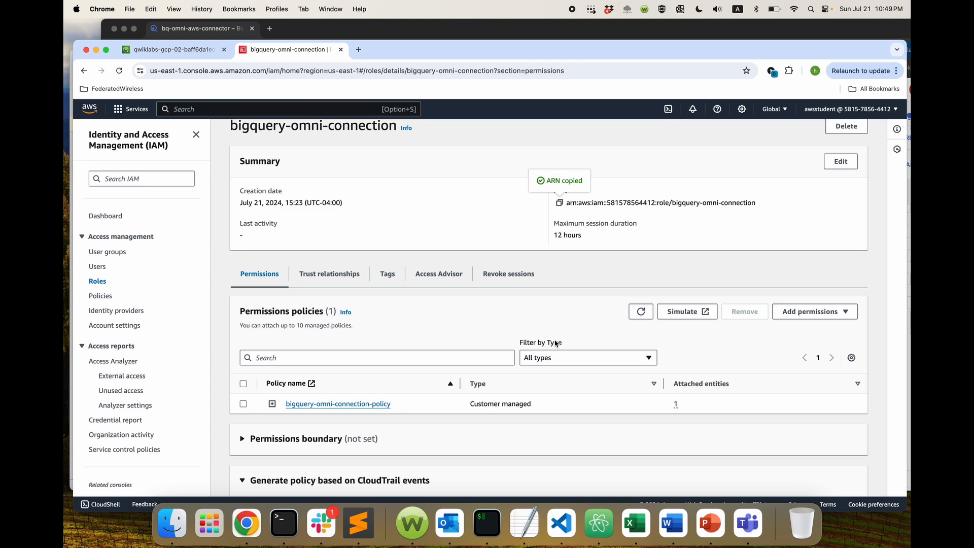
{"action": "scroll", "coordinate": [555, 343], "scroll_direction": "up", "scroll_amount": 1}
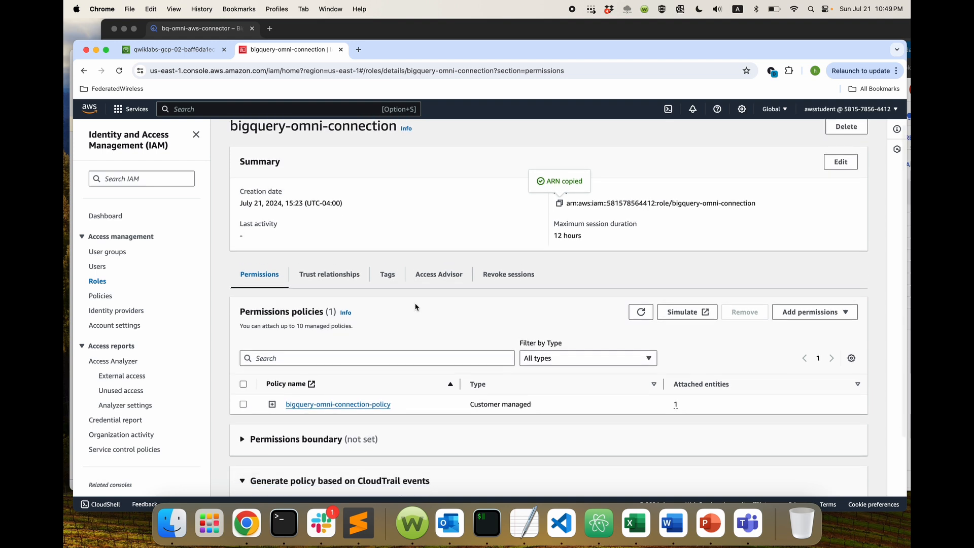
{"action": "left_click", "coordinate": [341, 277]}
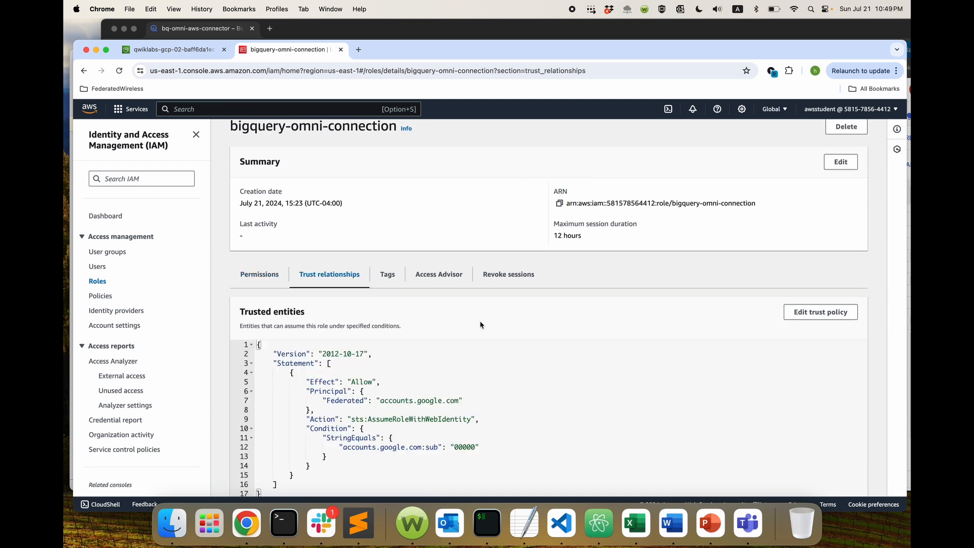
{"action": "scroll", "coordinate": [484, 345], "scroll_direction": "down", "scroll_amount": 1}
{"action": "scroll", "coordinate": [490, 357], "scroll_direction": "down", "scroll_amount": 1}
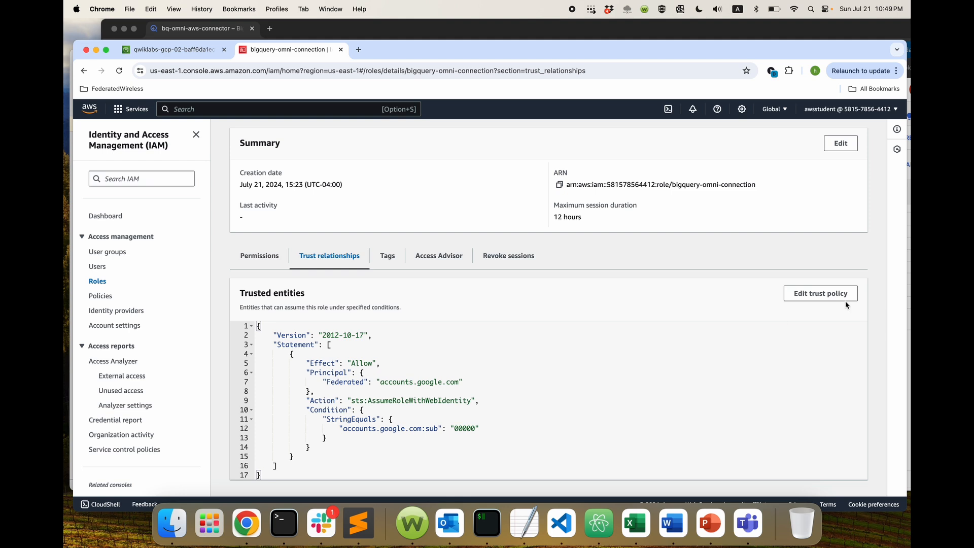
{"action": "left_click", "coordinate": [796, 293]}
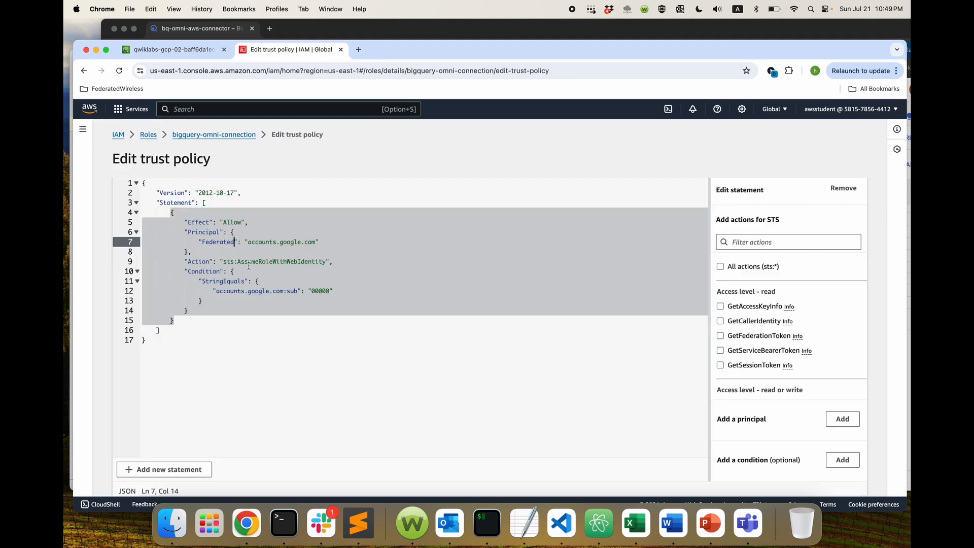
{"action": "left_click", "coordinate": [286, 301]}
{"action": "left_click_drag", "start_coordinate": [313, 289], "coordinate": [298, 290]}
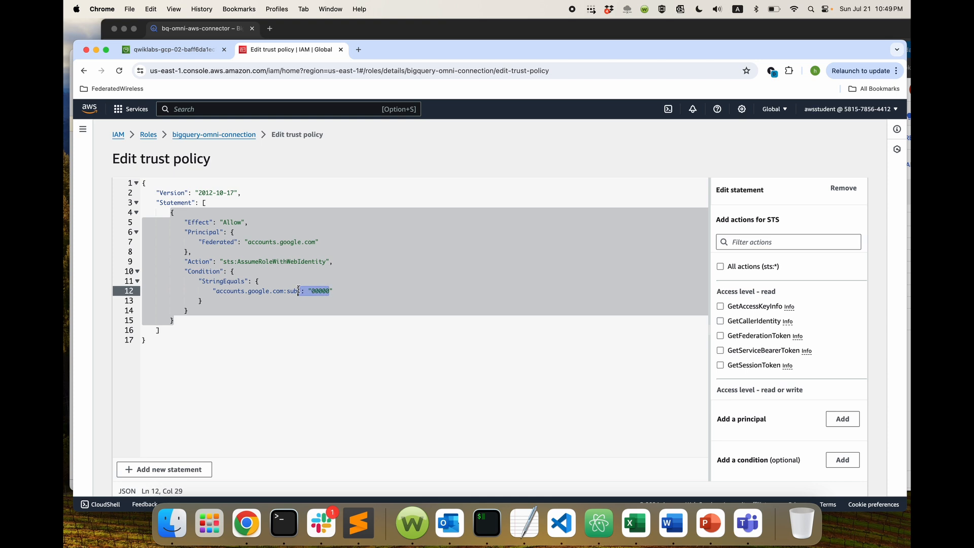
{"action": "left_click", "coordinate": [332, 291]}
- Switch to the BigQuery window and copy the BigQuery Google identity from the connection info
{"action": "left_click", "coordinate": [474, 34]}
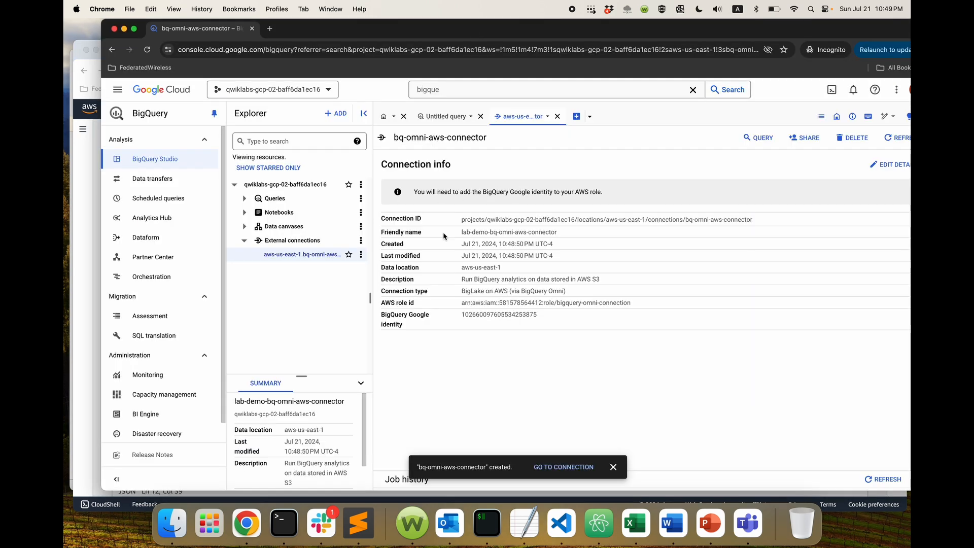
{"action": "left_click_drag", "start_coordinate": [461, 168], "coordinate": [384, 164]}
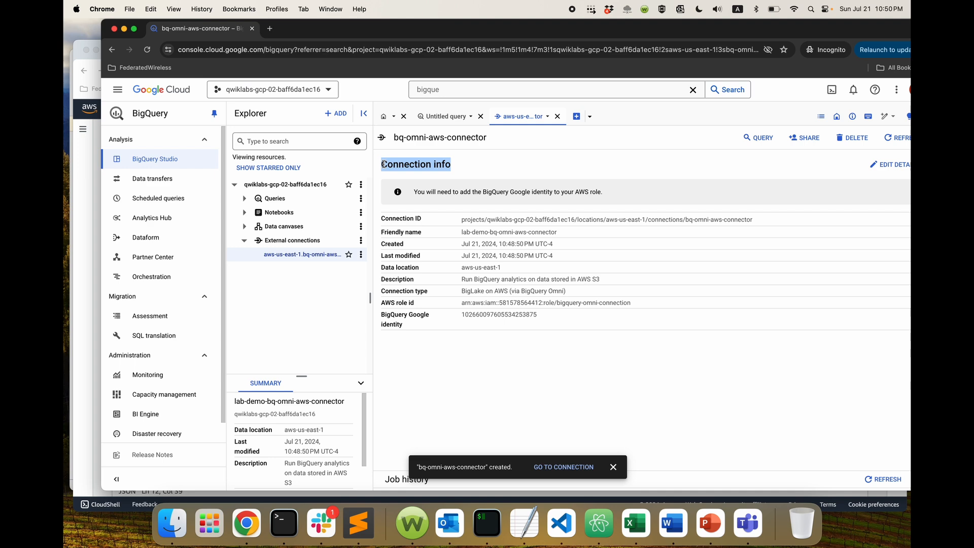
{"action": "left_click", "coordinate": [473, 173]}
{"action": "left_click_drag", "start_coordinate": [549, 318], "coordinate": [455, 319]}
{"action": "key", "text": "super+c"}
{"action": "left_click", "coordinate": [439, 318]}
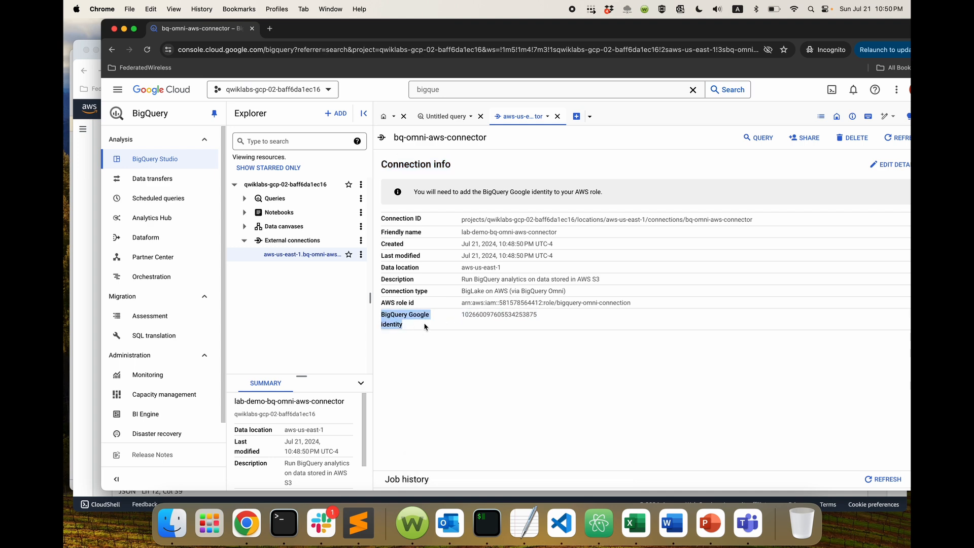
{"action": "left_click", "coordinate": [425, 327]}
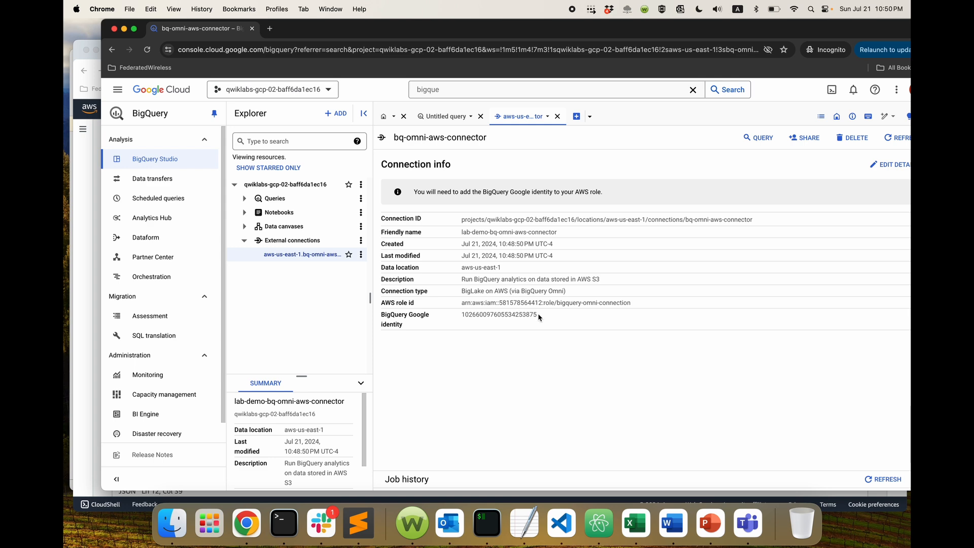
{"action": "left_click_drag", "start_coordinate": [538, 314], "coordinate": [464, 316]}
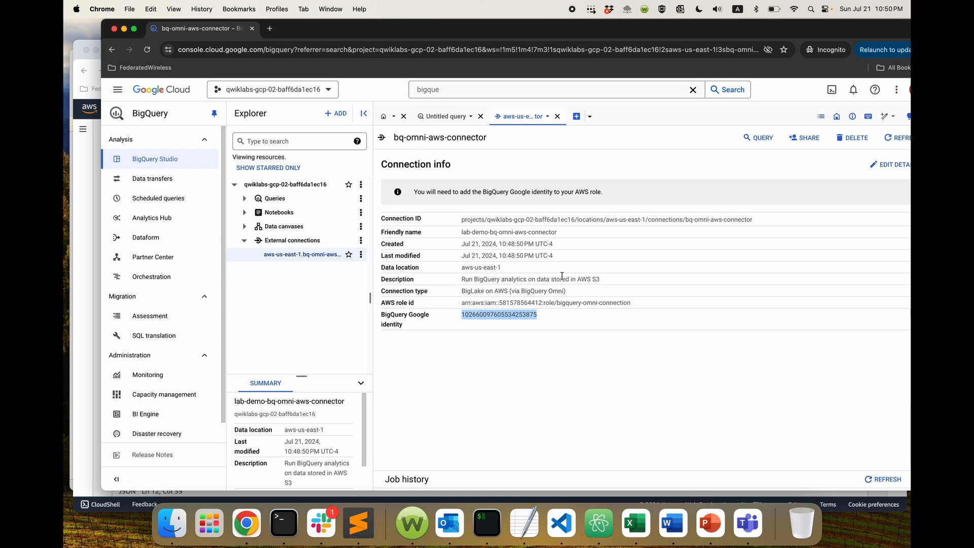
- Replace the accounts.google.com:sub value in the AWS trust policy with the copied BigQuery Google identity and update the policy
{"action": "left_click", "coordinate": [90, 70]}
{"action": "left_click", "coordinate": [285, 291]}
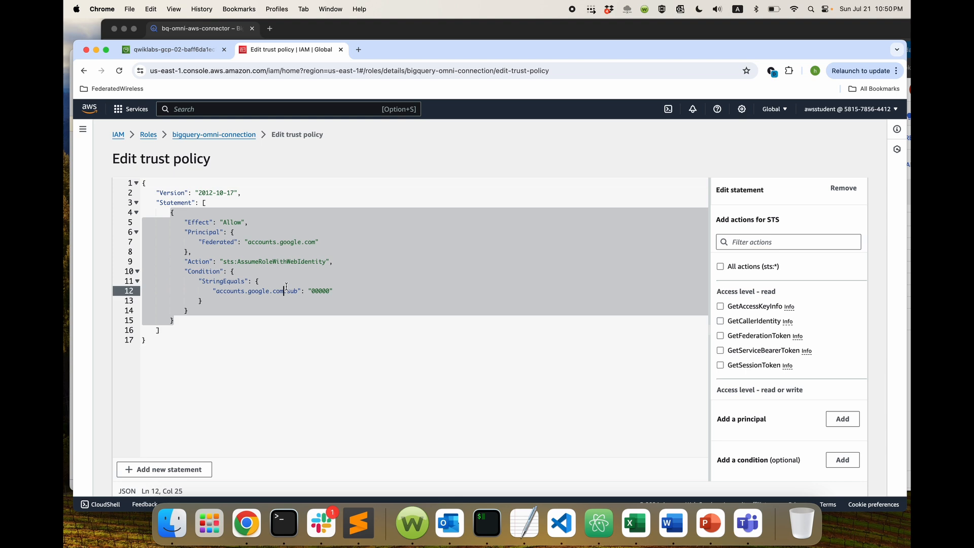
{"action": "double_click", "coordinate": [321, 294]}
{"action": "key", "text": "super+v"}
{"action": "scroll", "coordinate": [470, 325], "scroll_direction": "down", "scroll_amount": 3}
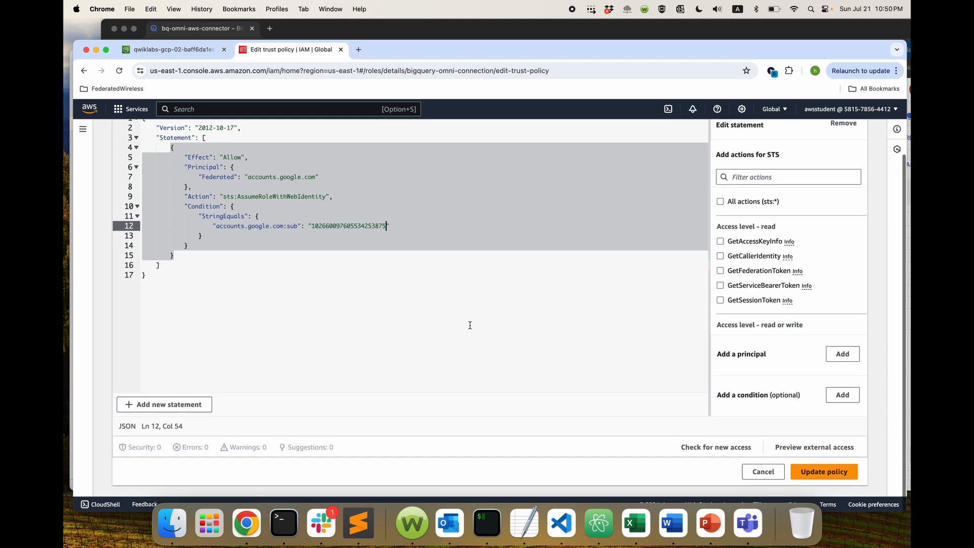
{"action": "left_click", "coordinate": [827, 471]}
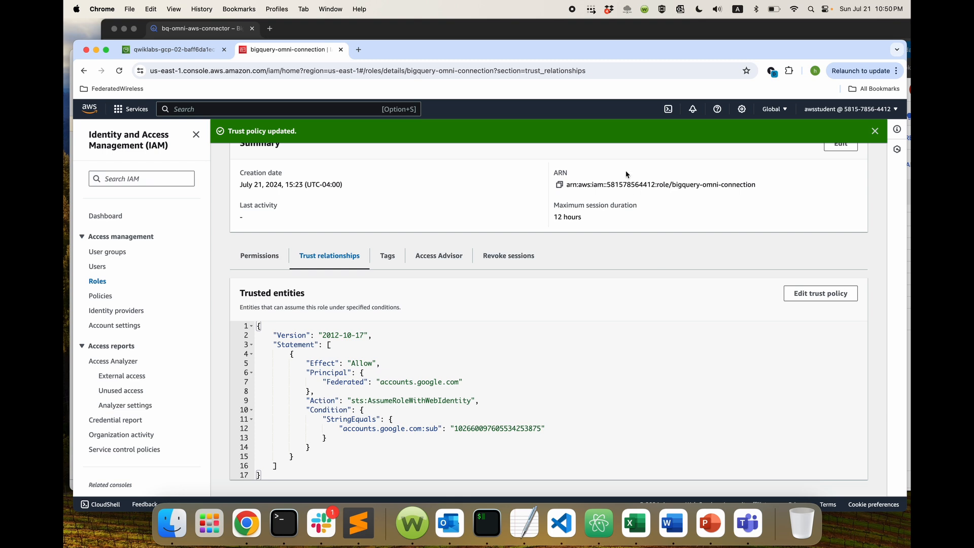
- Review the external table item on the PowerPoint outline slide, undoing the accidental move of the authorization text
{"action": "left_click", "coordinate": [710, 522]}
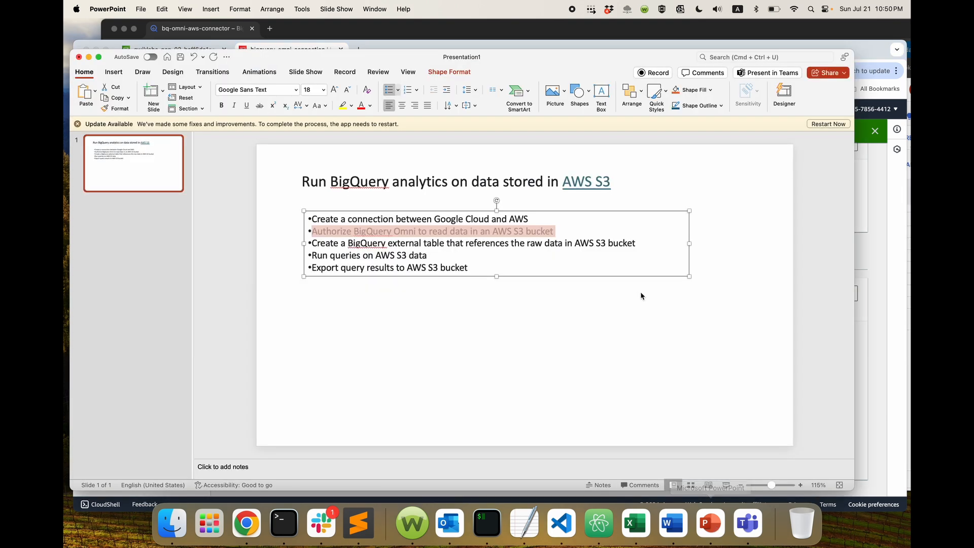
{"action": "left_click_drag", "start_coordinate": [561, 228], "coordinate": [513, 234]}
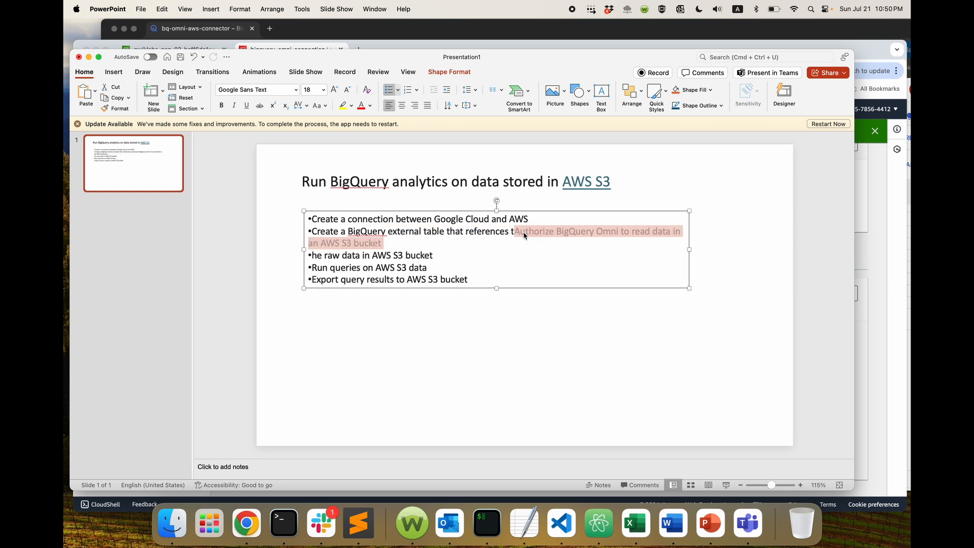
{"action": "key", "text": "super+z"}
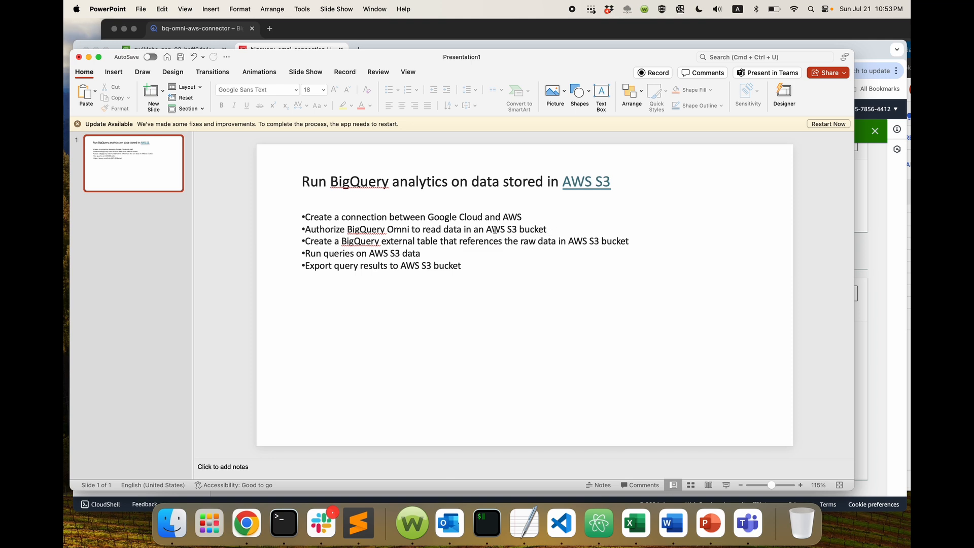
{"action": "left_click", "coordinate": [426, 241]}
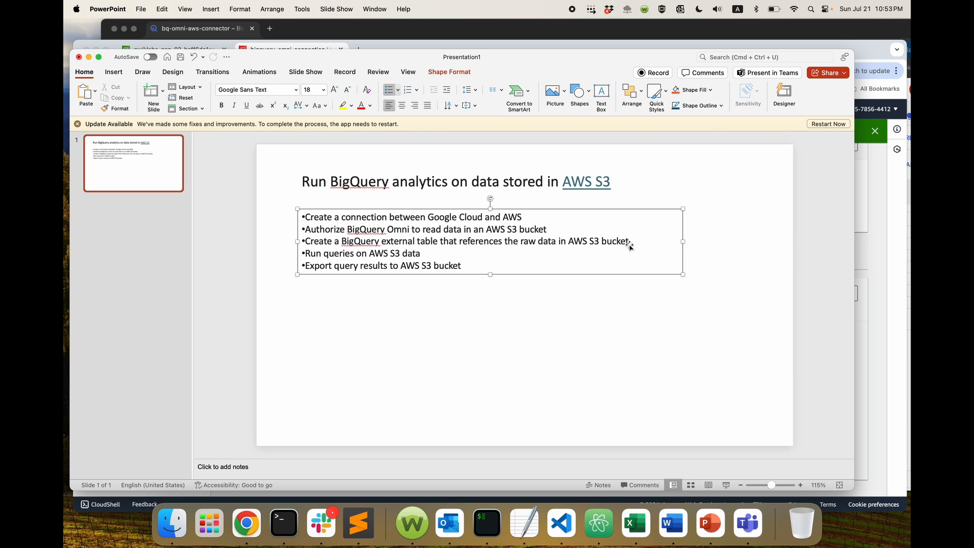
- Switch to the BigQuery window in Chrome and start a new dataset in the project with the ID bq_omni_demo
{"action": "left_click", "coordinate": [249, 525]}
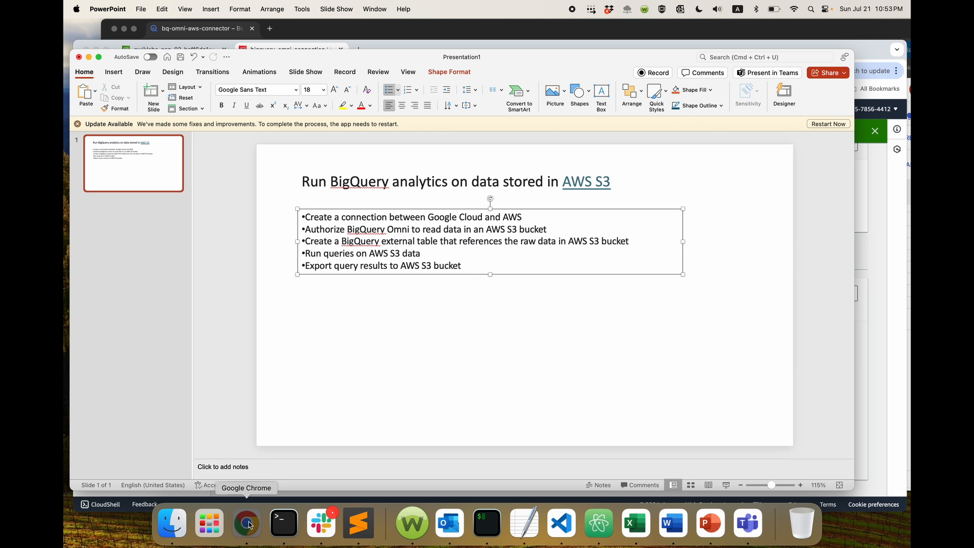
{"action": "left_click", "coordinate": [304, 33]}
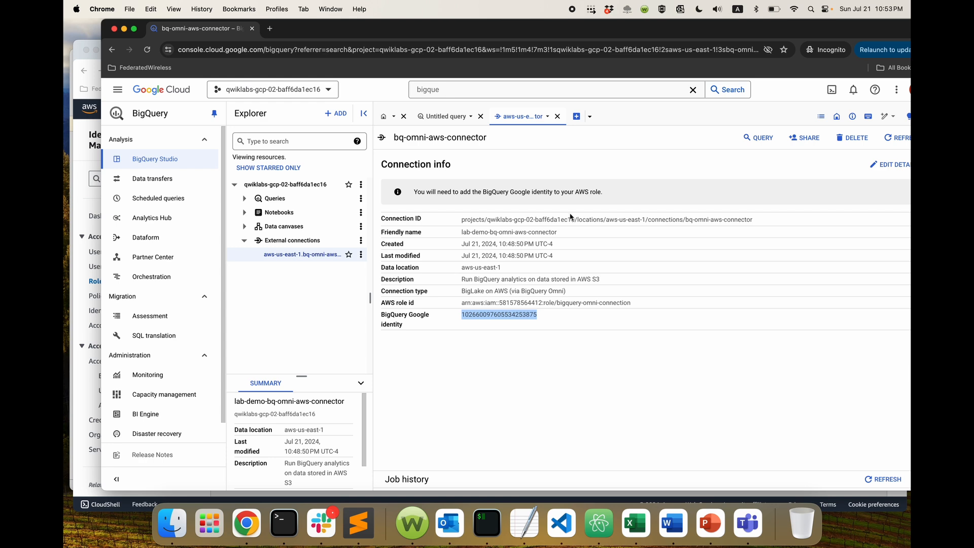
{"action": "left_click", "coordinate": [361, 185]}
{"action": "left_click", "coordinate": [405, 216]}
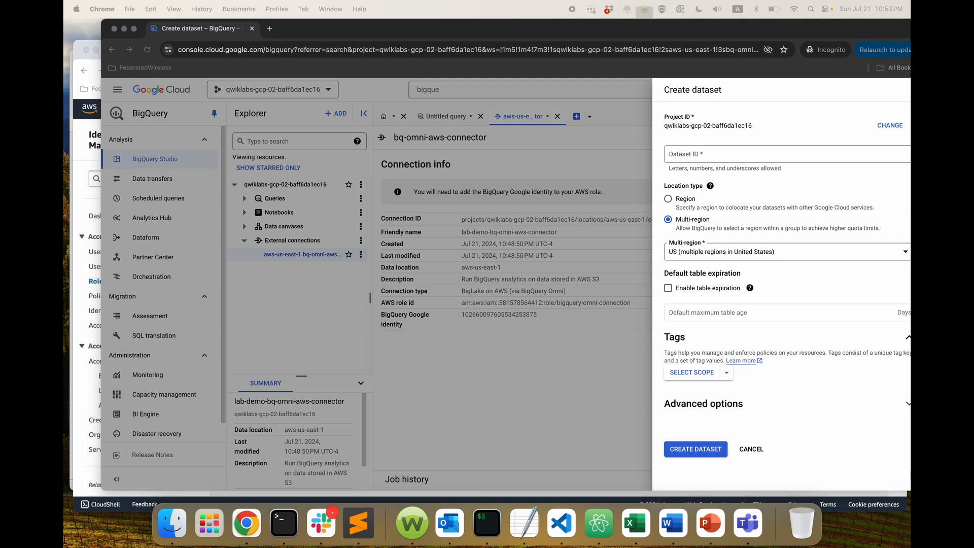
{"action": "left_click", "coordinate": [742, 157]}
{"action": "type", "text": "bq_omni_demo"}
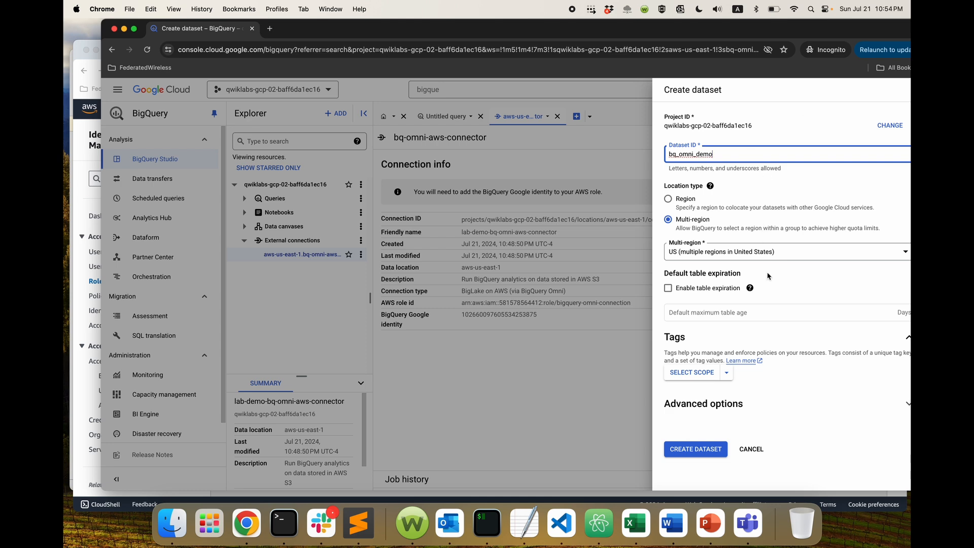
- Set the dataset's location type to Region with aws-us-east-1 and create the dataset
{"action": "left_click", "coordinate": [692, 205]}
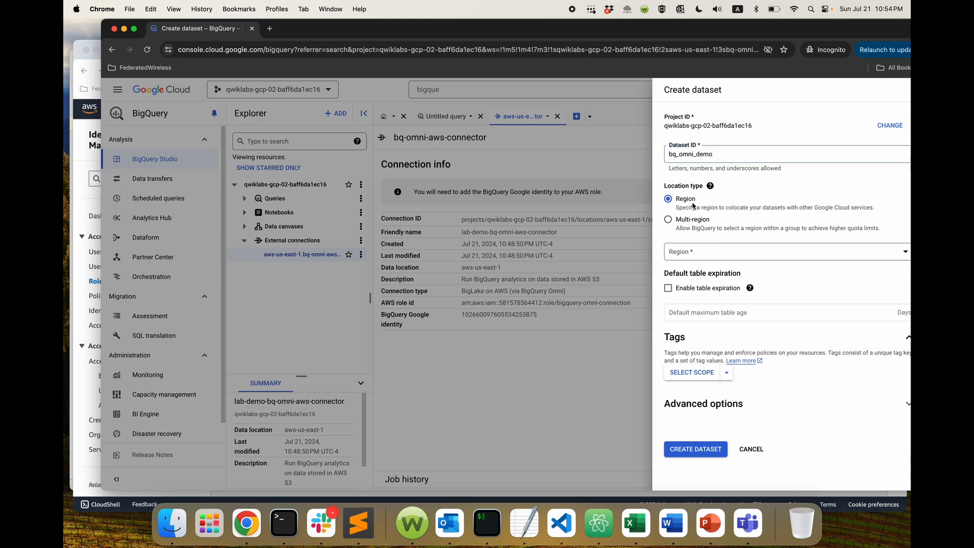
{"action": "left_click", "coordinate": [745, 253]}
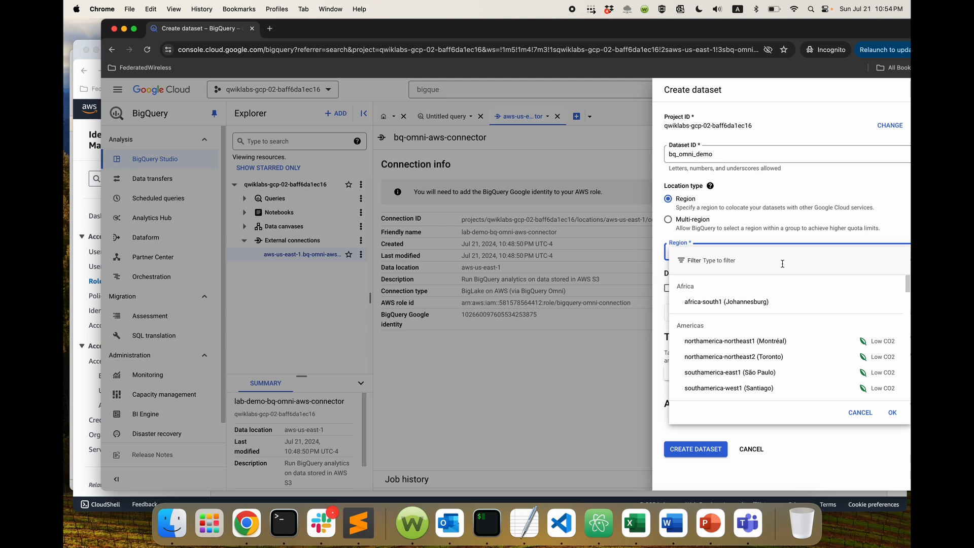
{"action": "type", "text": "aws"}
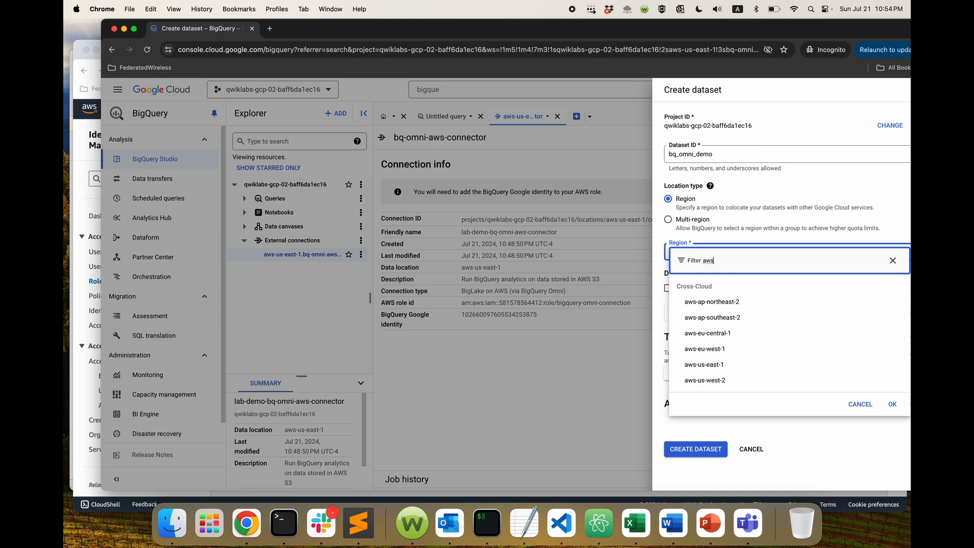
{"action": "left_click", "coordinate": [767, 364]}
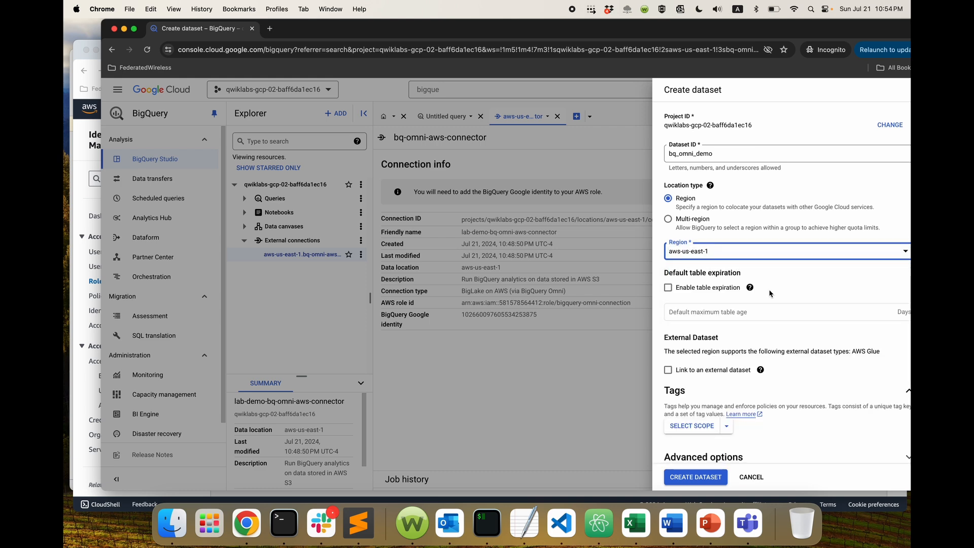
{"action": "scroll", "coordinate": [770, 293], "scroll_direction": "down", "scroll_amount": 2}
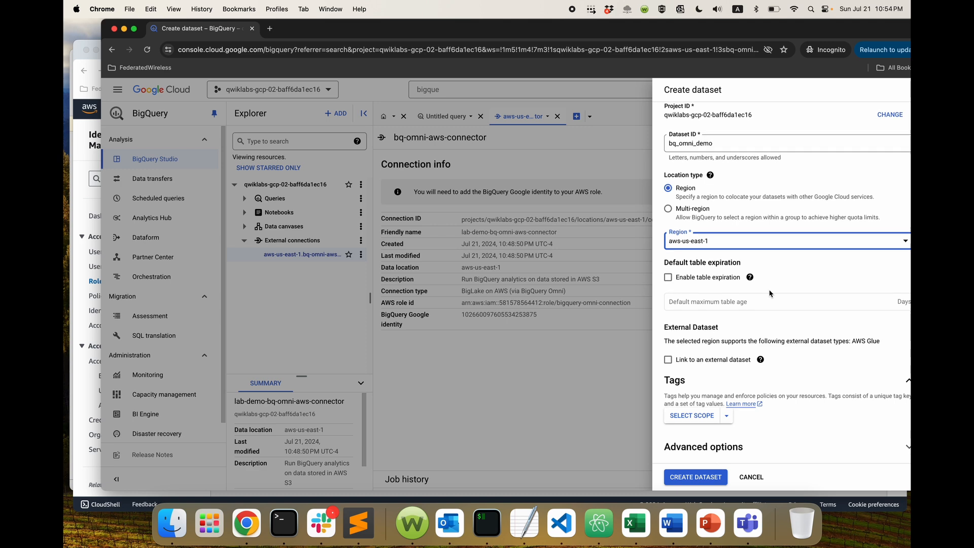
{"action": "scroll", "coordinate": [769, 293], "scroll_direction": "up", "scroll_amount": 2}
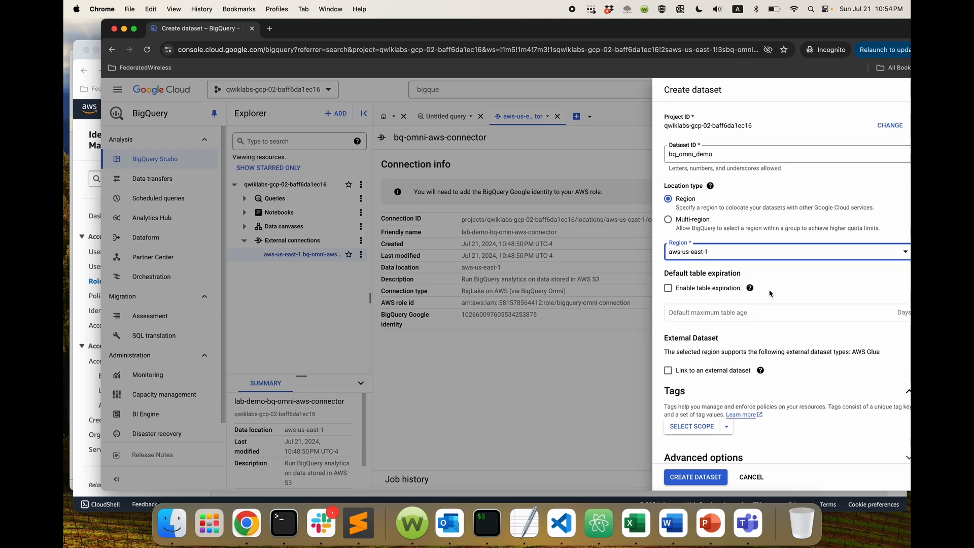
{"action": "scroll", "coordinate": [769, 293], "scroll_direction": "down", "scroll_amount": 1}
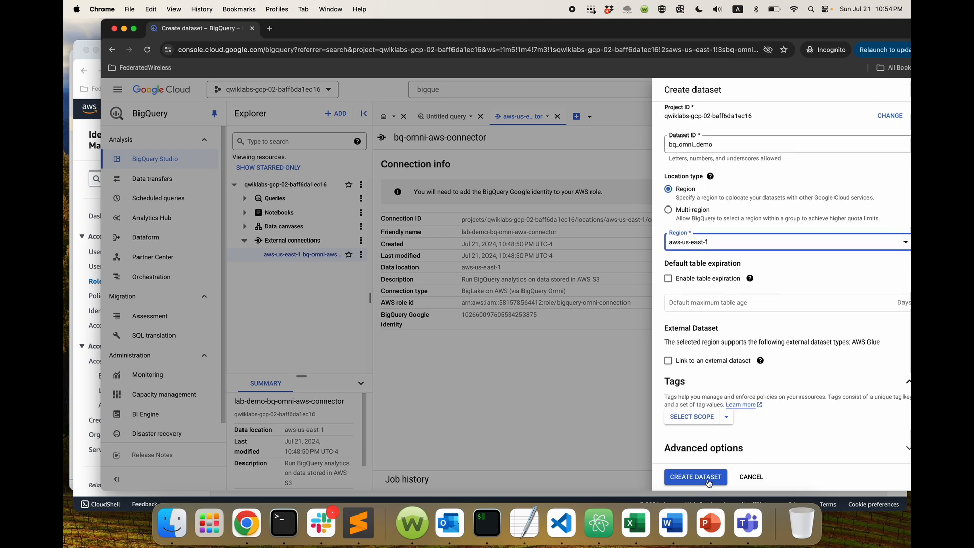
{"action": "left_click", "coordinate": [709, 482]}
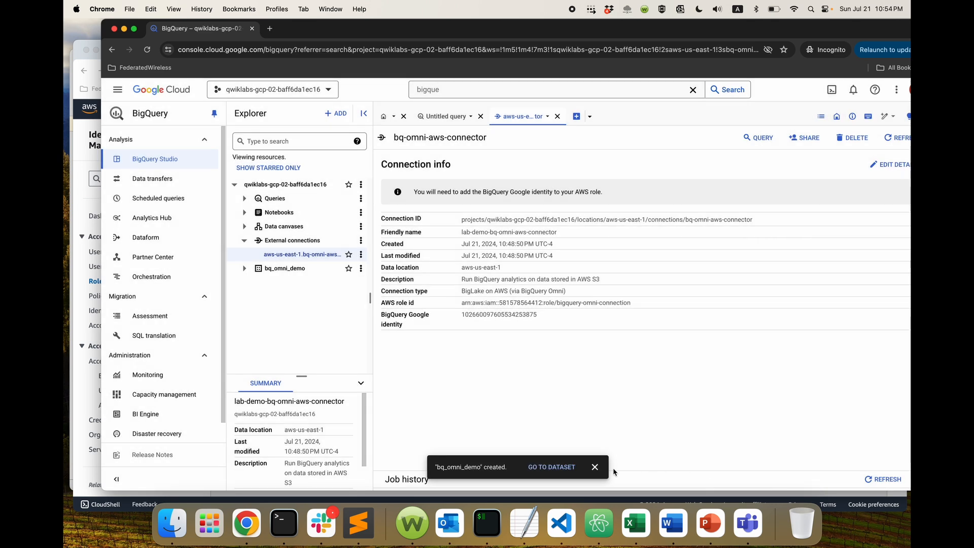
{"action": "left_click", "coordinate": [595, 470]}
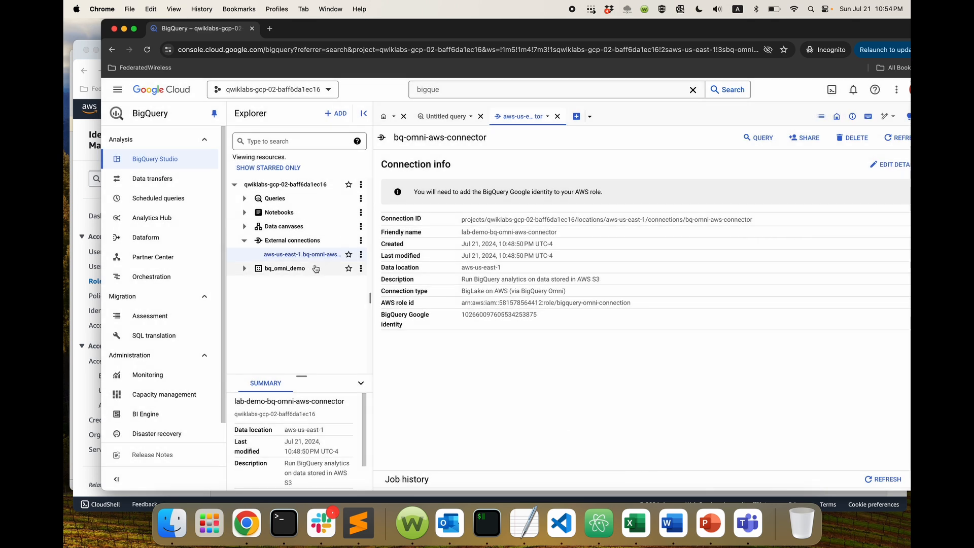
- Start a new table in the bq_omni_demo dataset with Amazon S3 as its source
{"action": "left_click", "coordinate": [361, 269]}
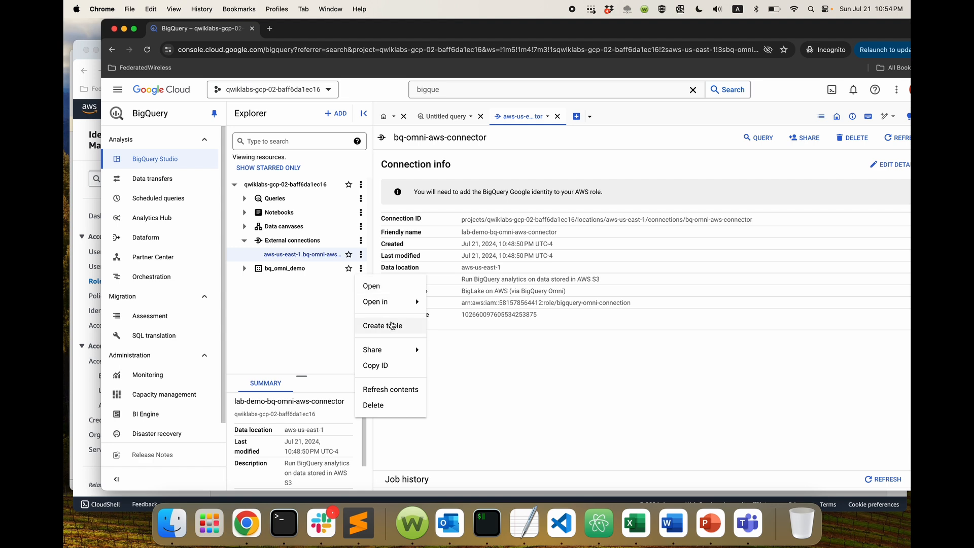
{"action": "left_click", "coordinate": [392, 325]}
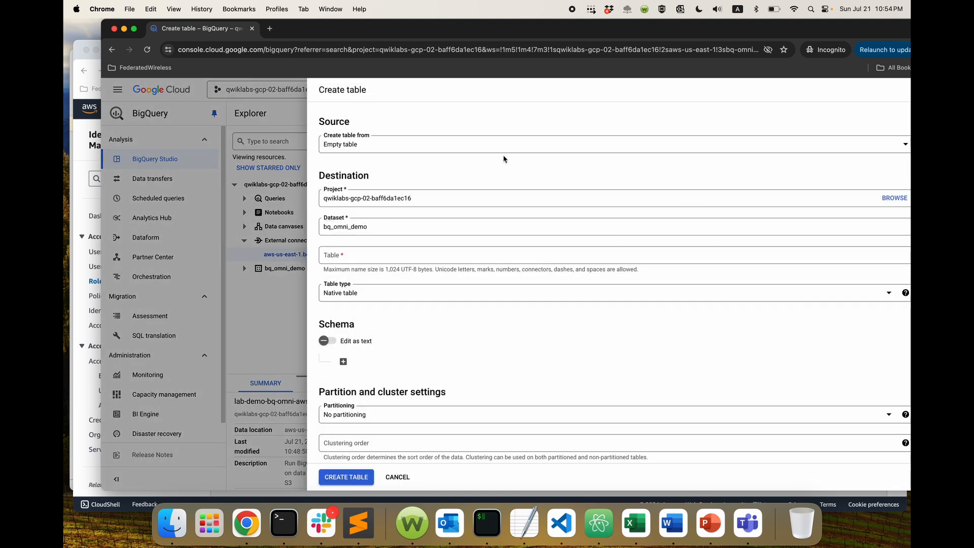
{"action": "left_click", "coordinate": [507, 148]}
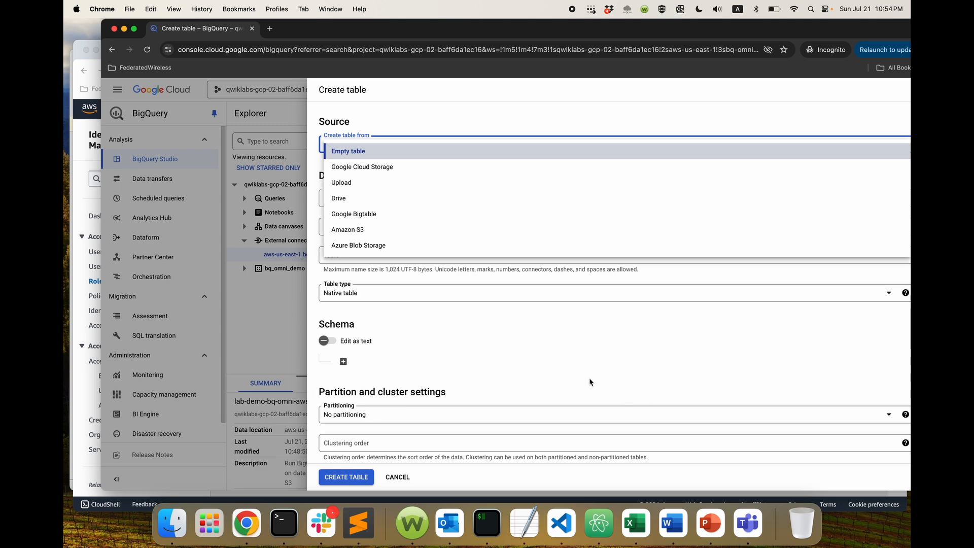
{"action": "left_click", "coordinate": [363, 231]}
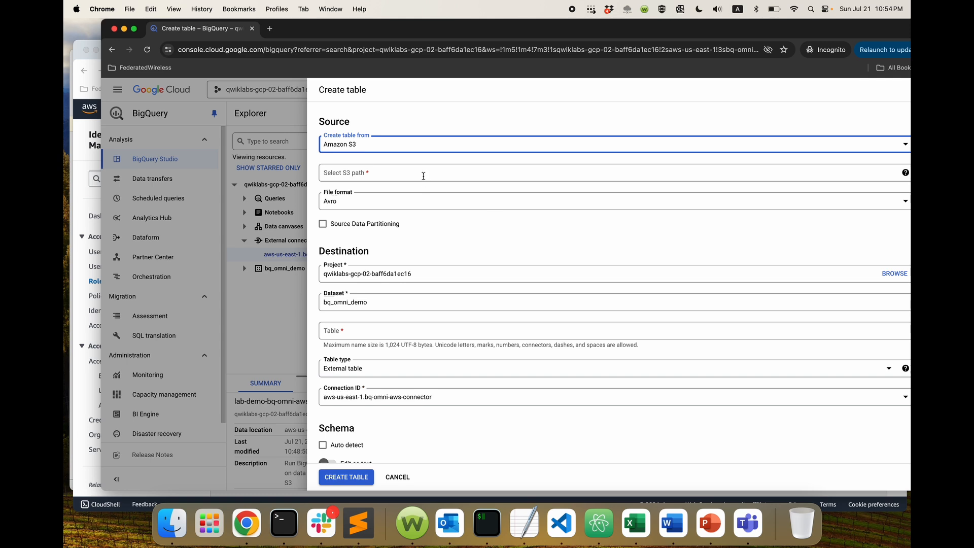
{"action": "left_click", "coordinate": [424, 173]}
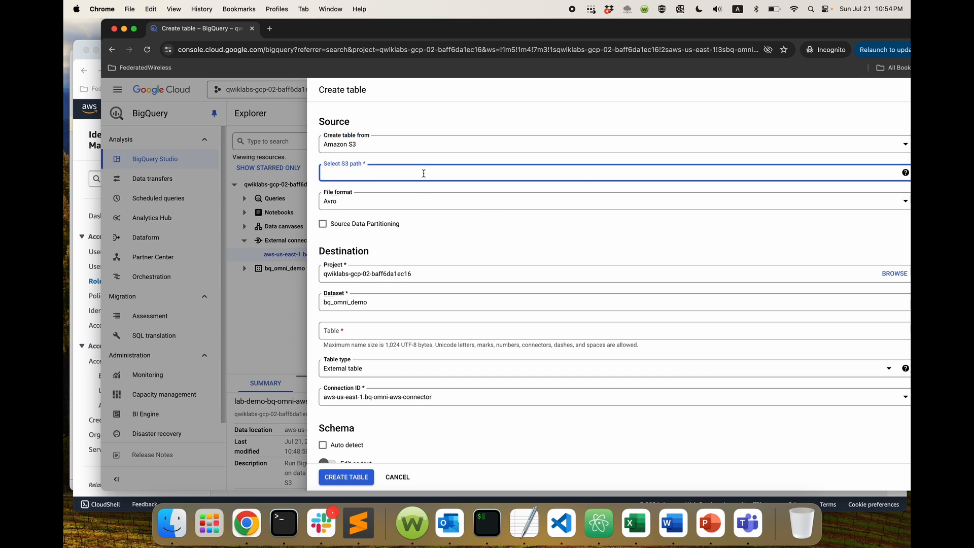
- Switch to the AWS console, open taxi-data_green_trips_table.csv in the S3 bucket and copy its S3 URI
{"action": "left_click", "coordinate": [91, 79]}
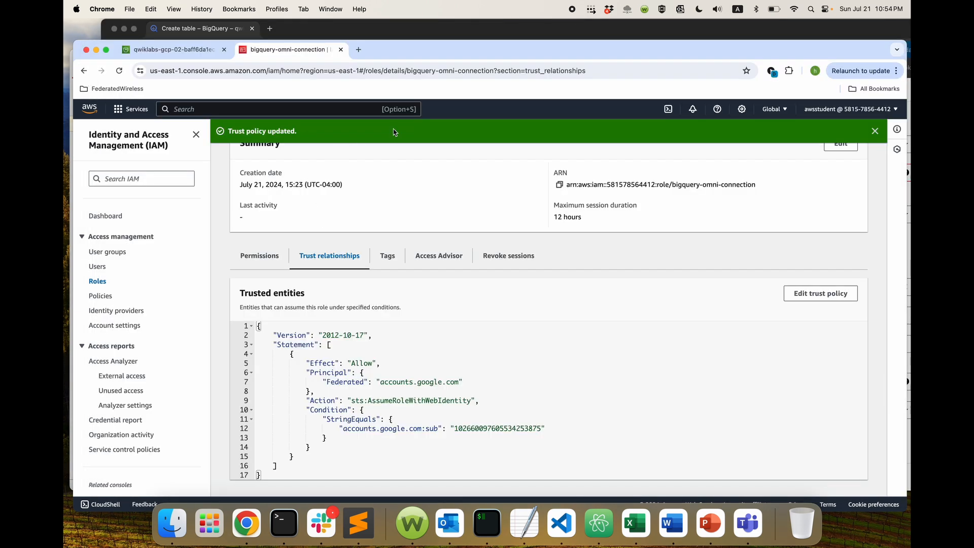
{"action": "scroll", "coordinate": [635, 204], "scroll_direction": "up", "scroll_amount": 3}
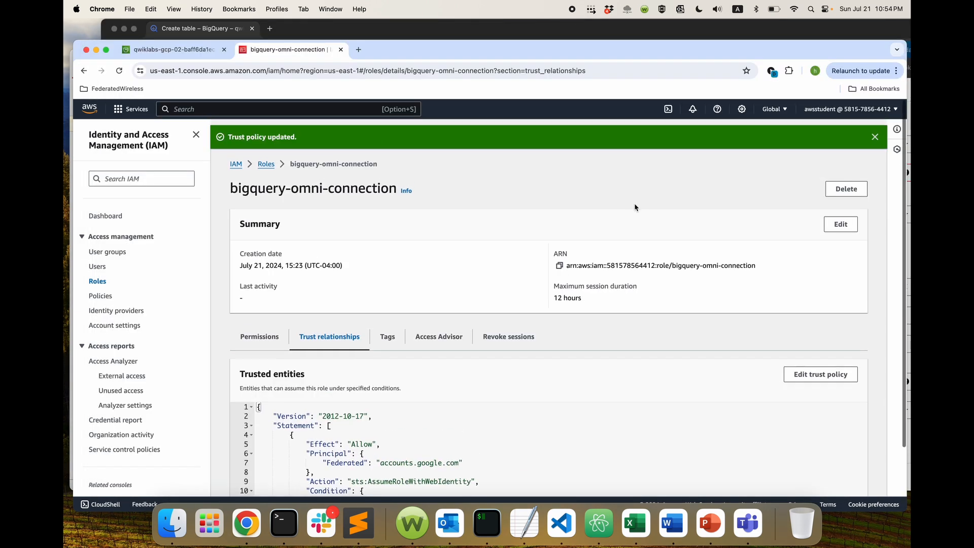
{"action": "left_click", "coordinate": [203, 51]}
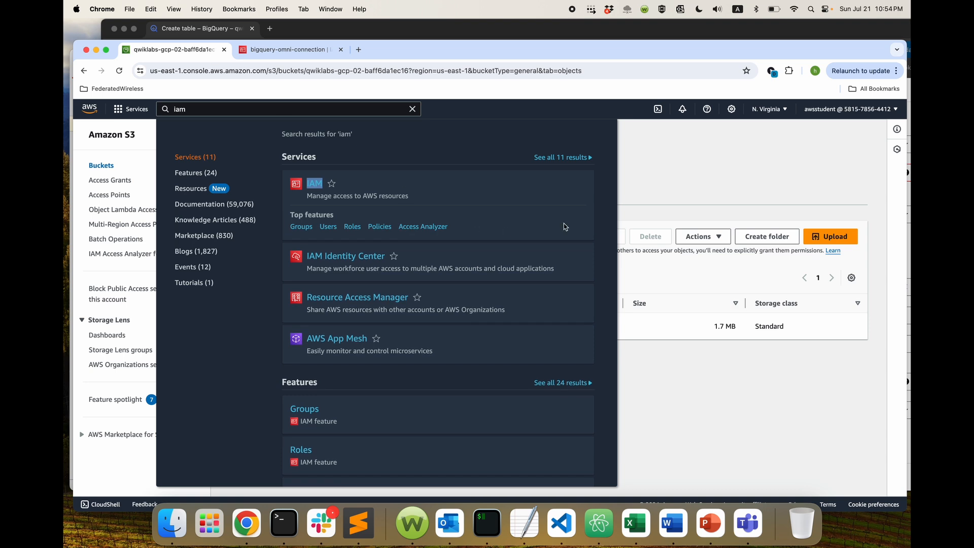
{"action": "left_click", "coordinate": [659, 180]}
{"action": "left_click", "coordinate": [334, 332]}
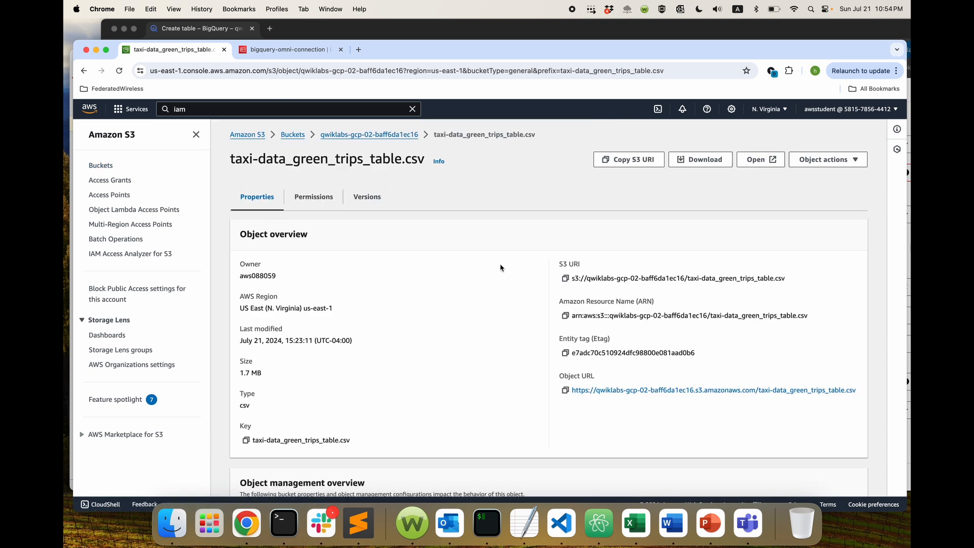
{"action": "left_click_drag", "start_coordinate": [426, 159], "coordinate": [232, 158]}
{"action": "left_click", "coordinate": [558, 201]}
{"action": "left_click_drag", "start_coordinate": [585, 268], "coordinate": [558, 264]}
{"action": "left_click", "coordinate": [565, 278]}
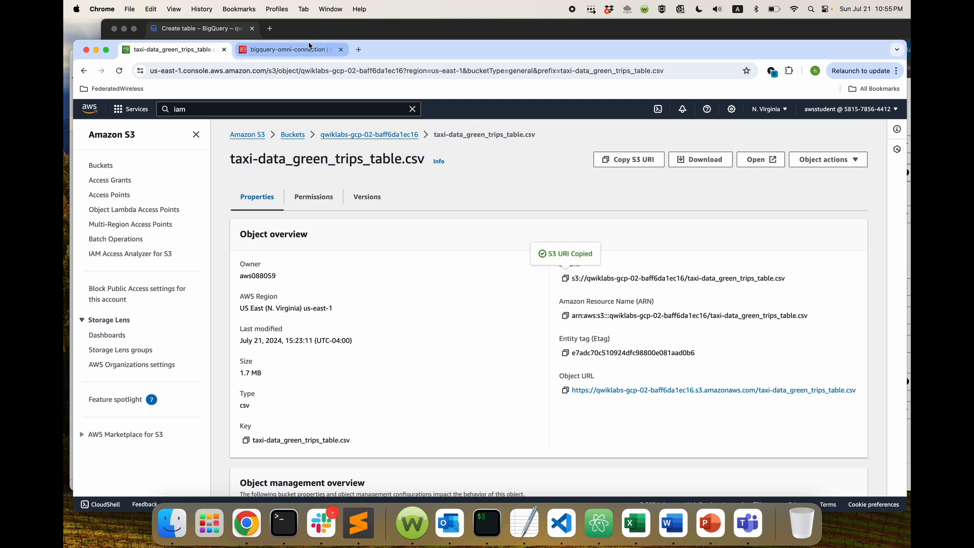
- Return to the BigQuery table form, paste the copied URI as the S3 path and name the table bq-omni-table
{"action": "left_click", "coordinate": [323, 30]}
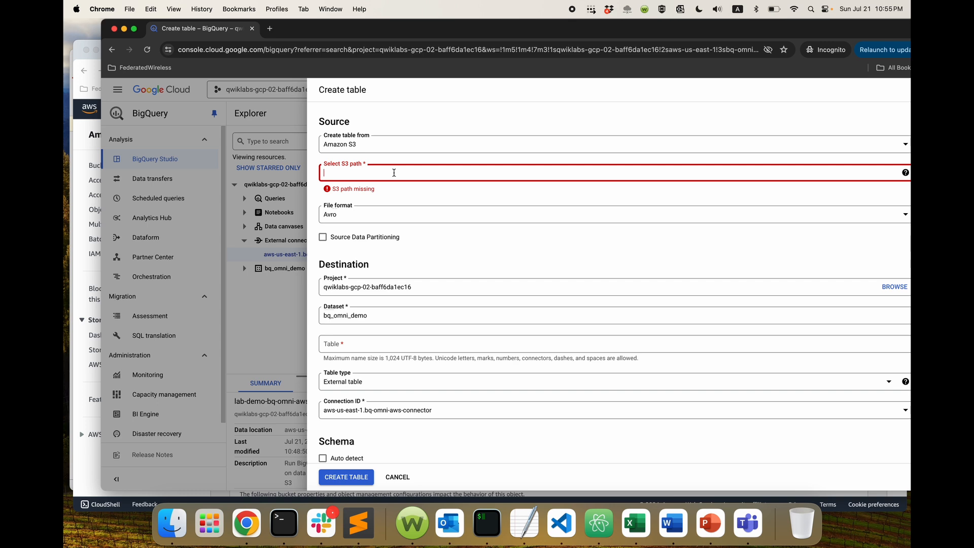
{"action": "key", "text": "super+v"}
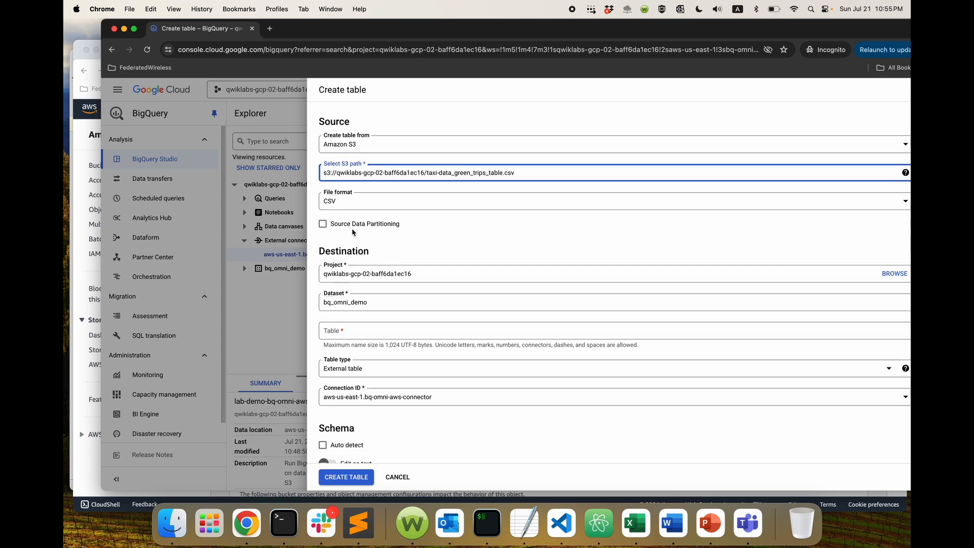
{"action": "scroll", "coordinate": [387, 328], "scroll_direction": "down", "scroll_amount": 1}
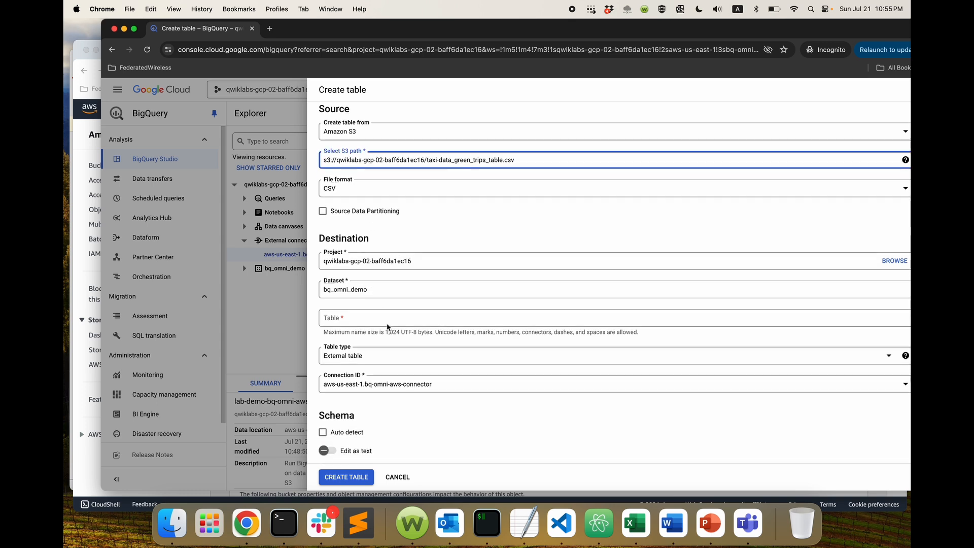
{"action": "left_click", "coordinate": [368, 318]}
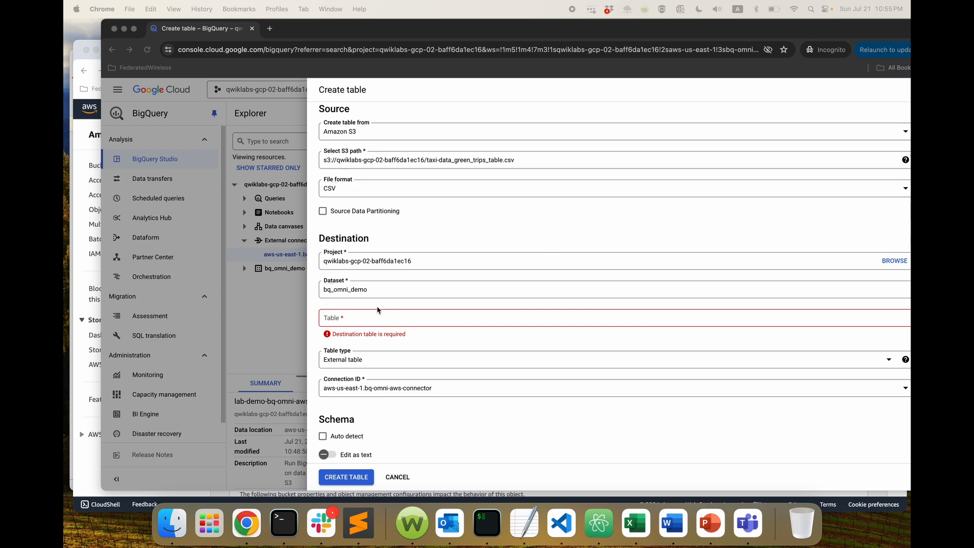
{"action": "left_click", "coordinate": [368, 322]}
{"action": "key", "text": "super+v"}
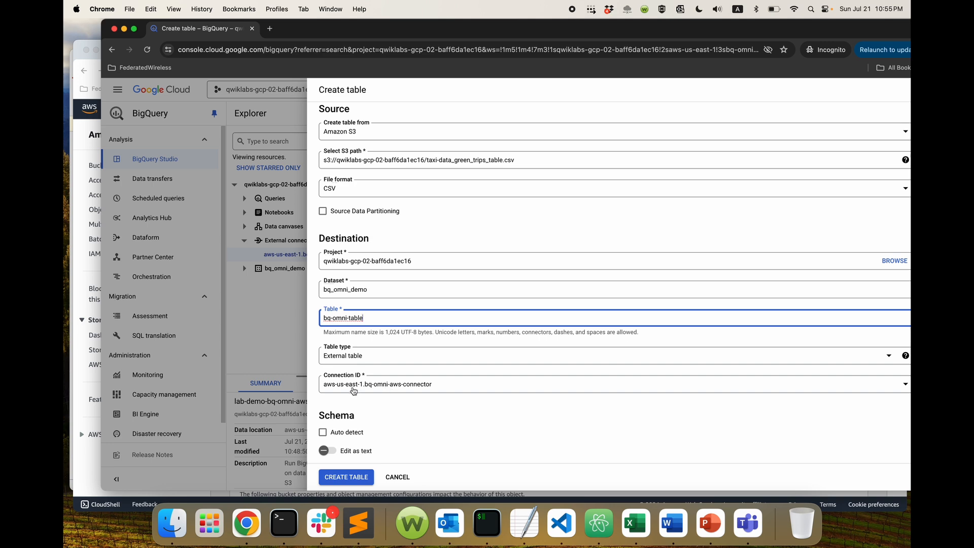
- Enable schema auto-detection and create the external table
{"action": "scroll", "coordinate": [451, 413], "scroll_direction": "down", "scroll_amount": 1}
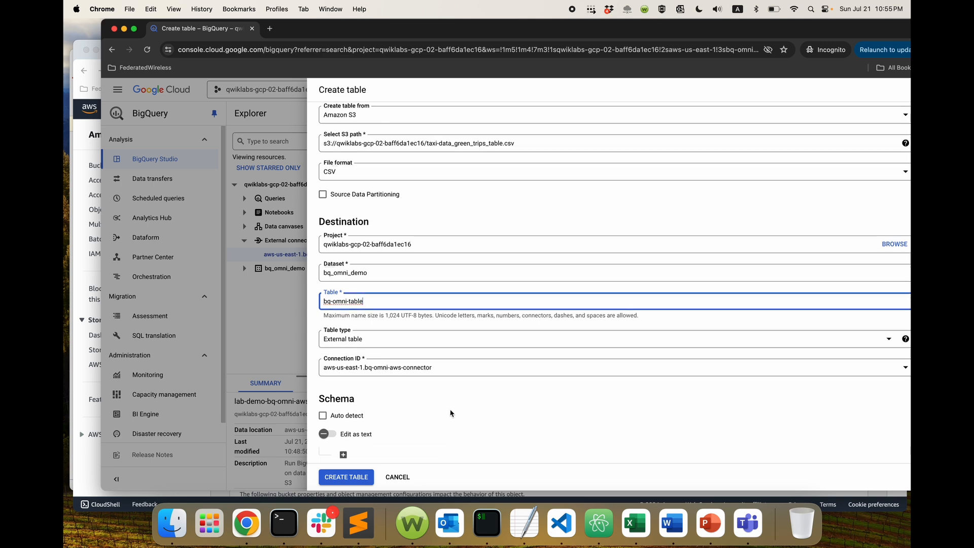
{"action": "left_click", "coordinate": [323, 415]}
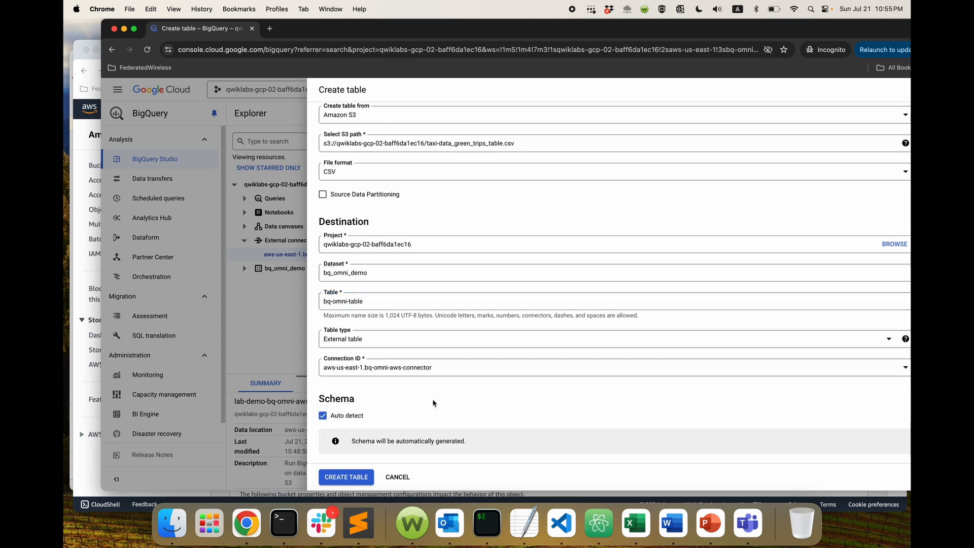
{"action": "scroll", "coordinate": [434, 404], "scroll_direction": "down", "scroll_amount": 1}
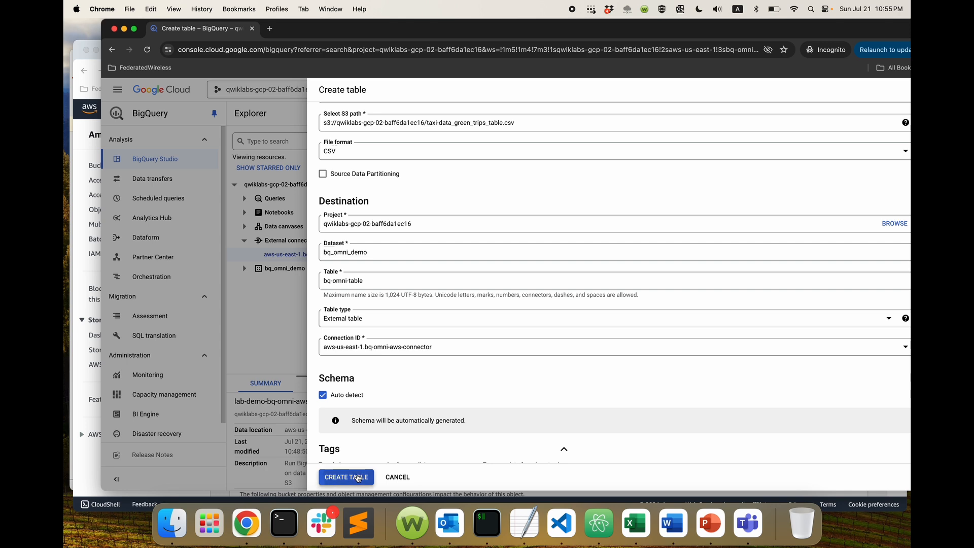
{"action": "left_click", "coordinate": [358, 477]}
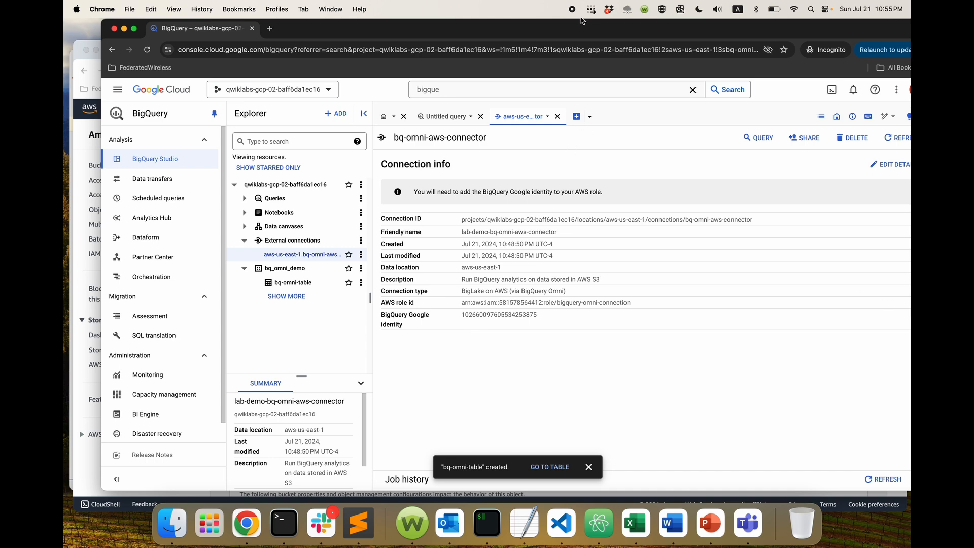
- Open bq-omni-table in the bq_omni_demo dataset and review its schema, insights and details
{"action": "left_click", "coordinate": [310, 284]}
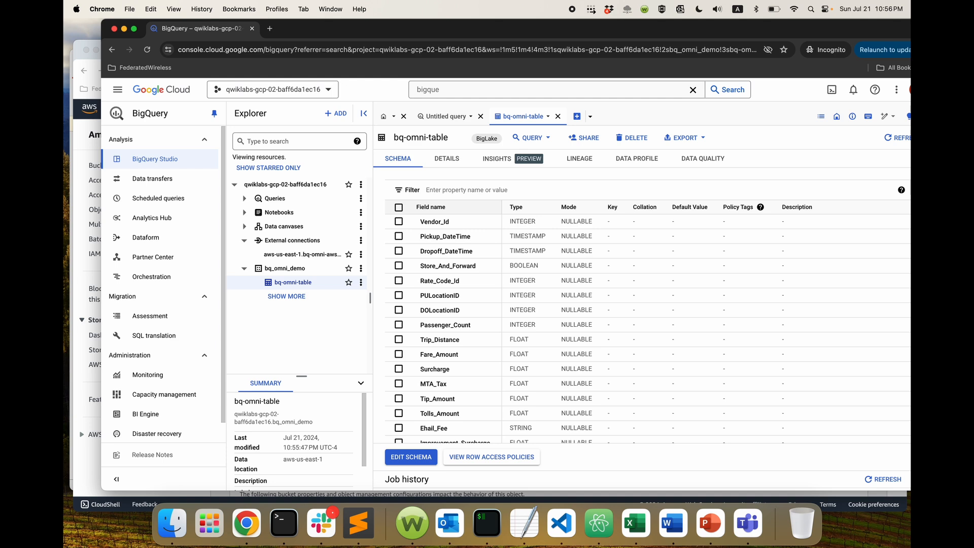
{"action": "left_click", "coordinate": [497, 158]}
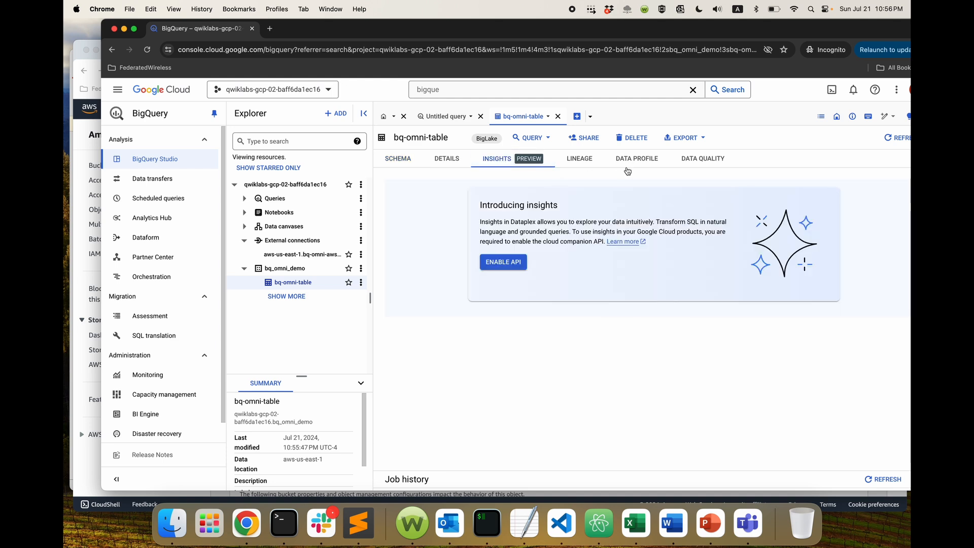
{"action": "left_click", "coordinate": [438, 159]}
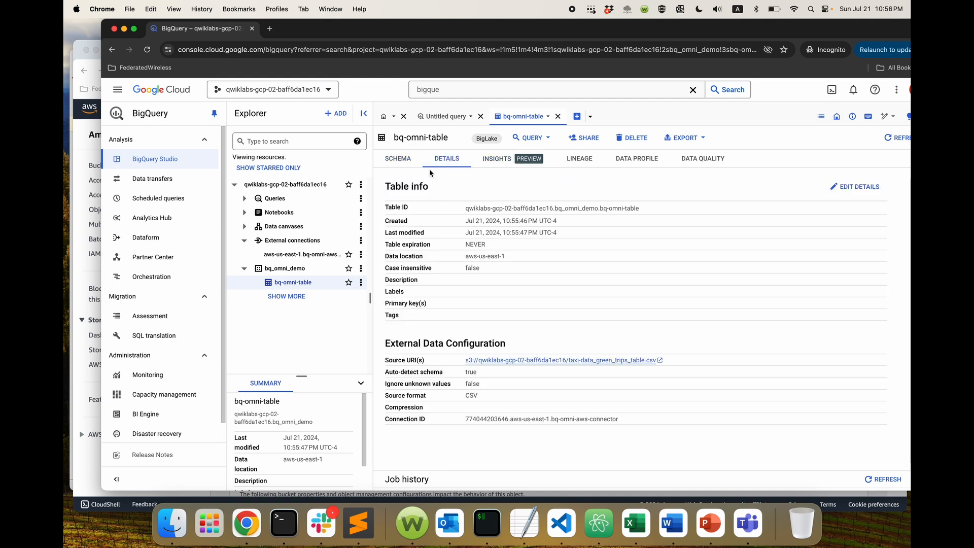
- Check the schema of bq-omni-table, open a query on it in a new tab, and run SELECT * with LIMIT 1000
{"action": "left_click", "coordinate": [398, 160]}
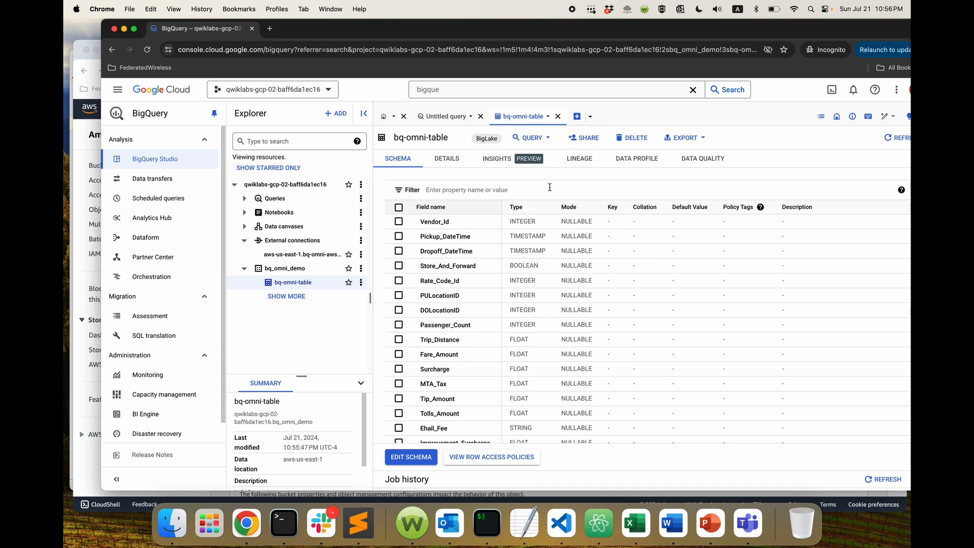
{"action": "left_click", "coordinate": [548, 138]}
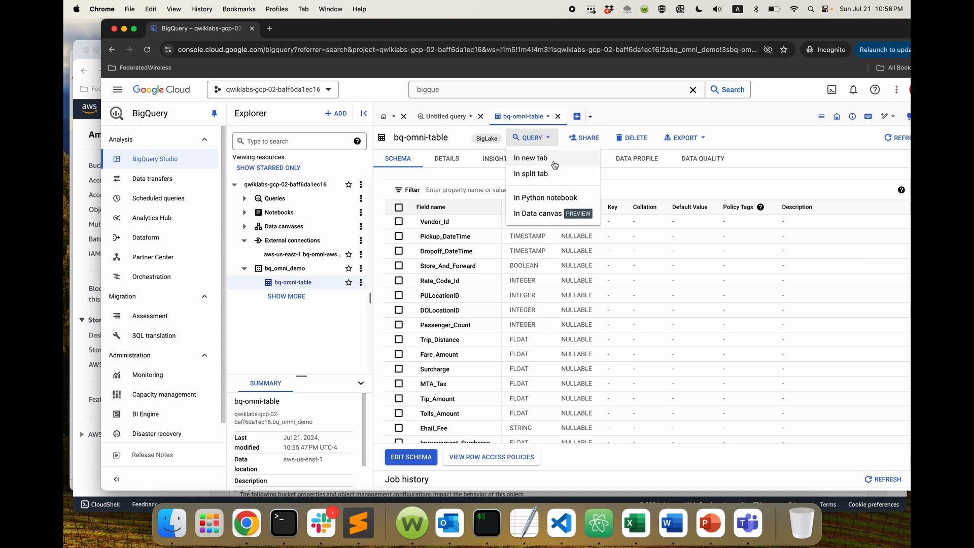
{"action": "left_click", "coordinate": [551, 160]}
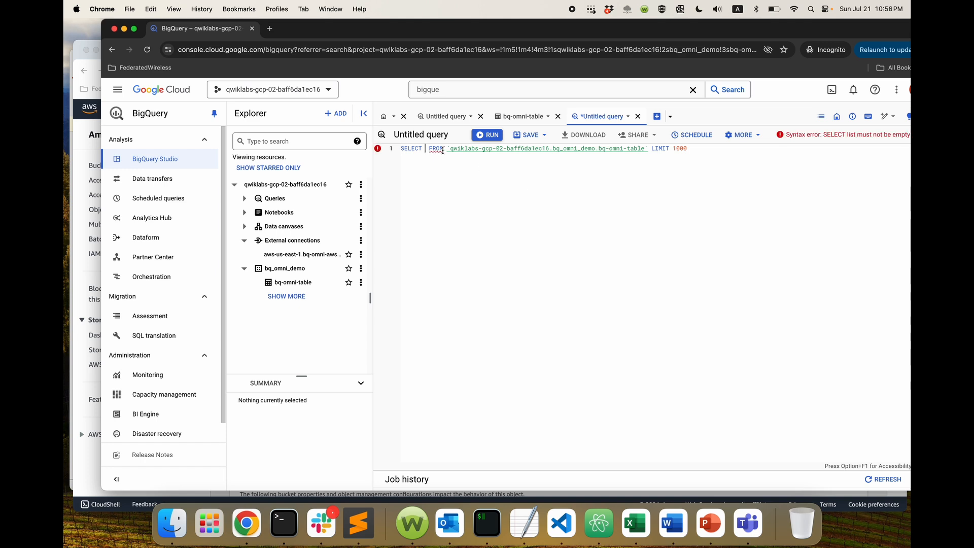
{"action": "type", "text": "*"}
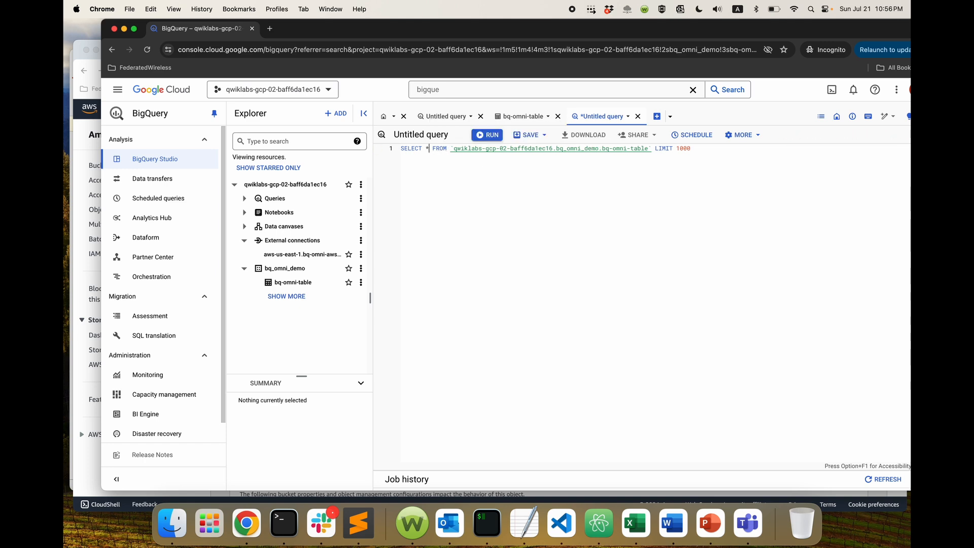
{"action": "left_click", "coordinate": [489, 136]}
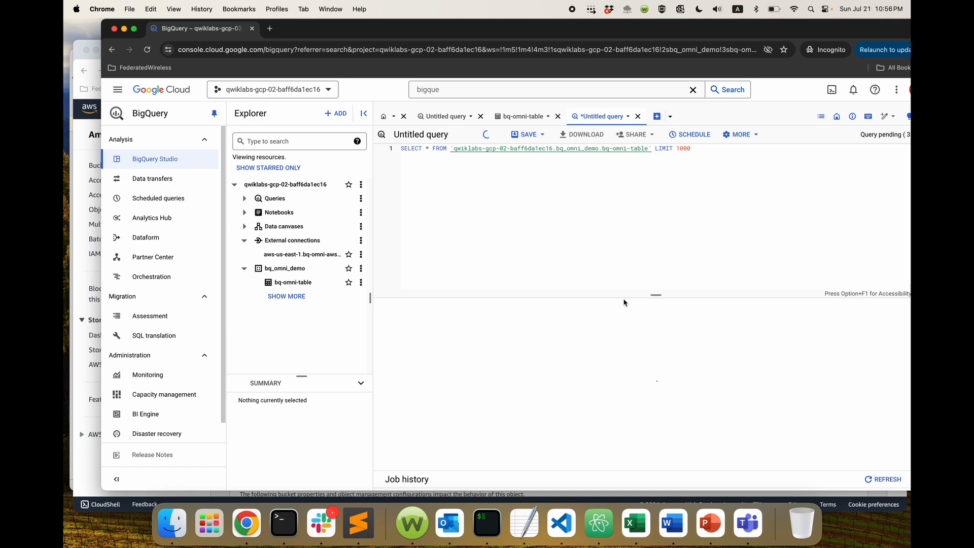
- Enlarge the query results area and look through the rows and columns returned from bq-omni-table
{"action": "left_click_drag", "start_coordinate": [653, 296], "coordinate": [658, 253]}
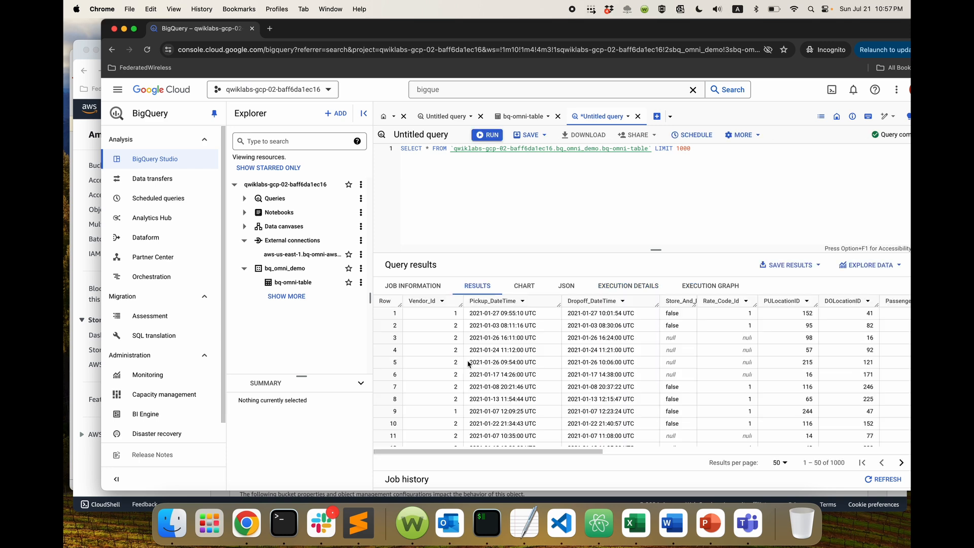
{"action": "scroll", "coordinate": [790, 378], "scroll_direction": "right", "scroll_amount": 5}
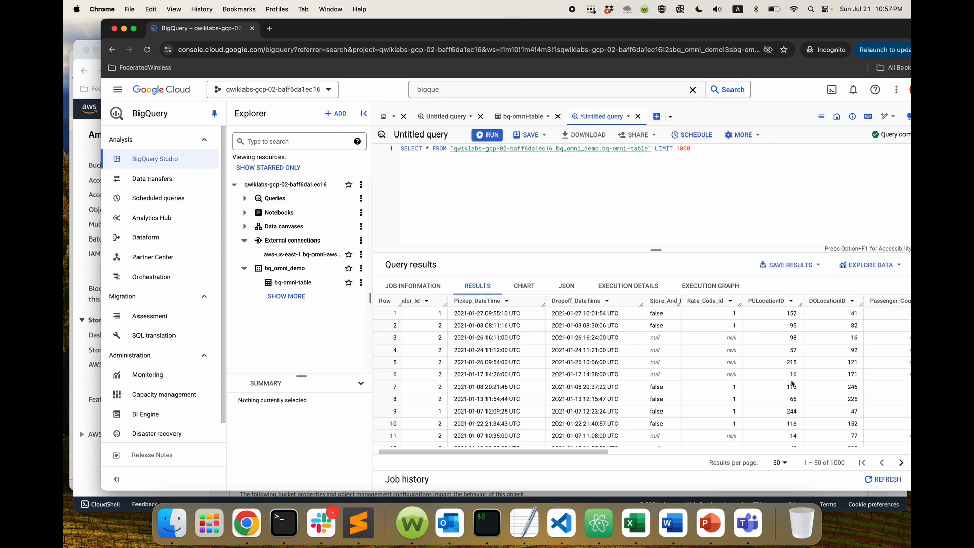
{"action": "scroll", "coordinate": [792, 383], "scroll_direction": "right", "scroll_amount": 10}
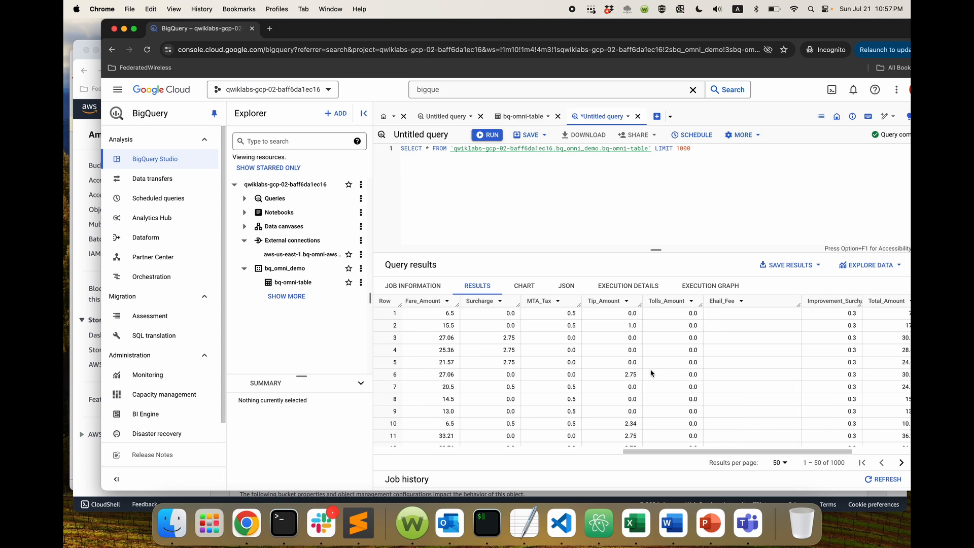
{"action": "scroll", "coordinate": [613, 374], "scroll_direction": "left", "scroll_amount": 10}
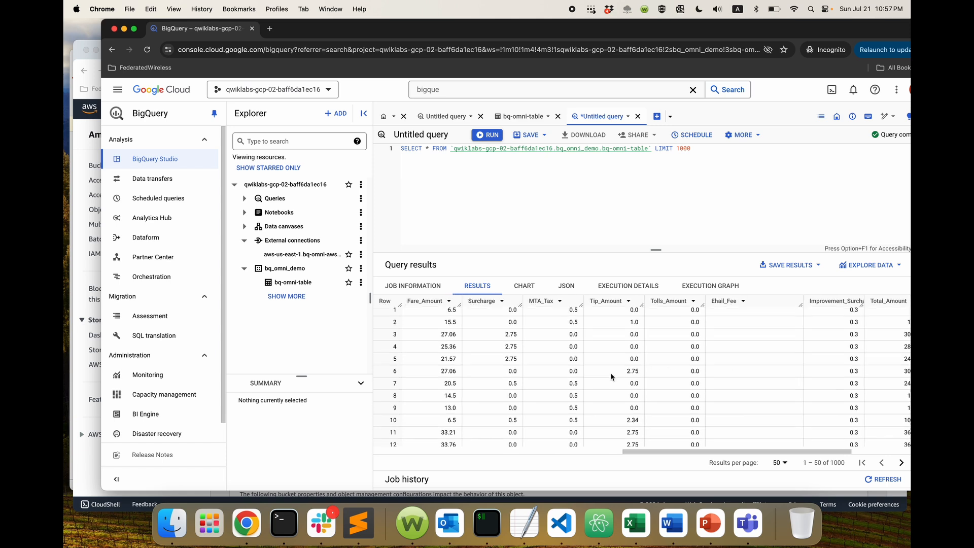
{"action": "scroll", "coordinate": [611, 374], "scroll_direction": "left", "scroll_amount": 2}
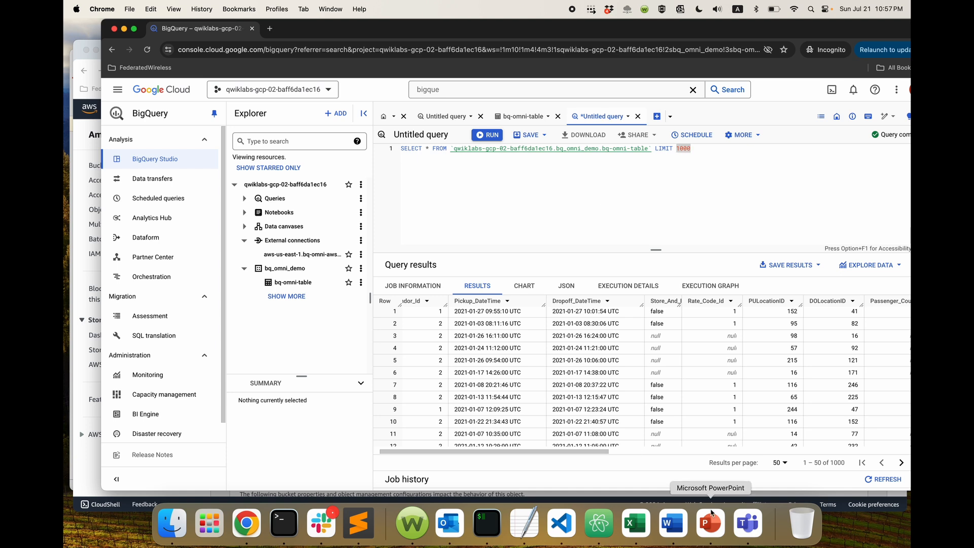
- Switch to the PowerPoint agenda slide and review the bullet about exporting query results to the AWS S3 bucket
{"action": "left_click", "coordinate": [710, 528]}
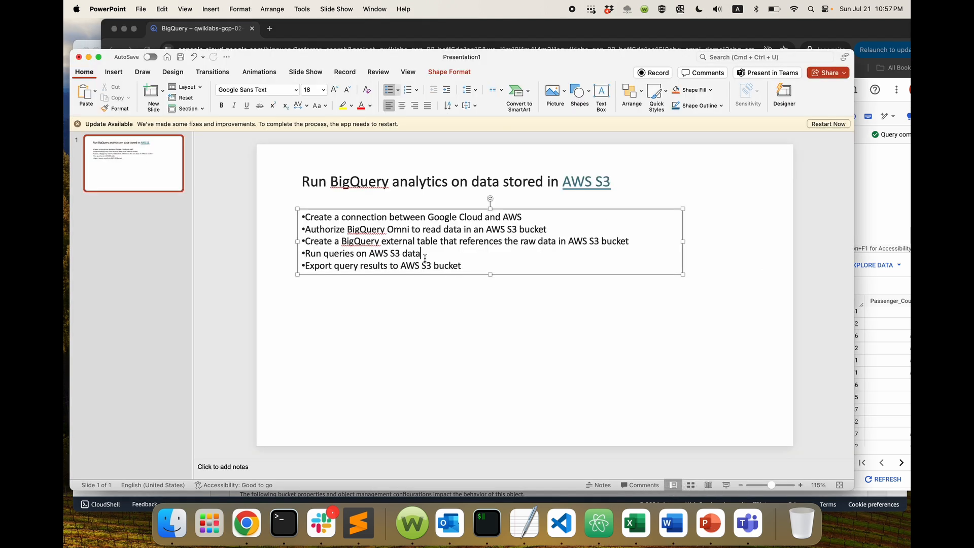
{"action": "left_click", "coordinate": [358, 265]}
{"action": "left_click_drag", "start_coordinate": [462, 266], "coordinate": [310, 267]}
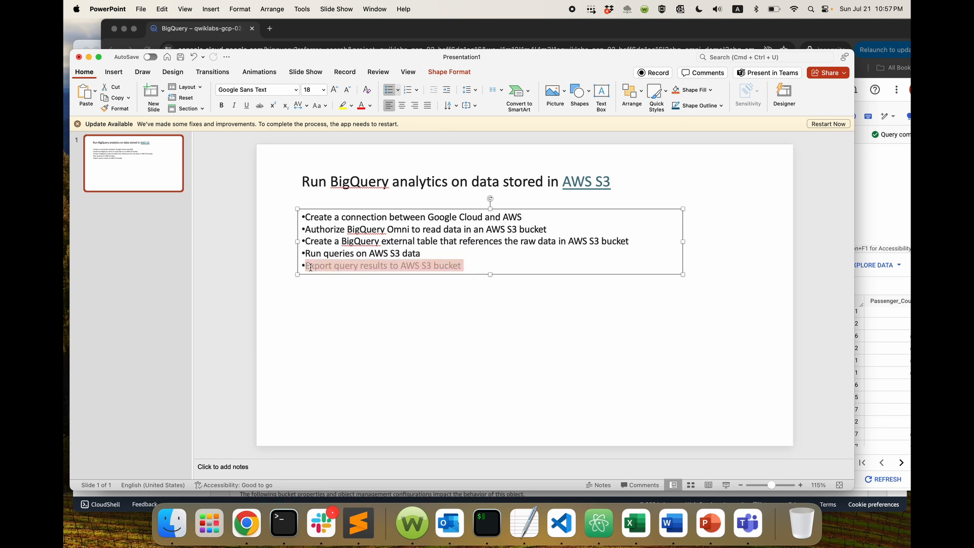
{"action": "left_click", "coordinate": [388, 316]}
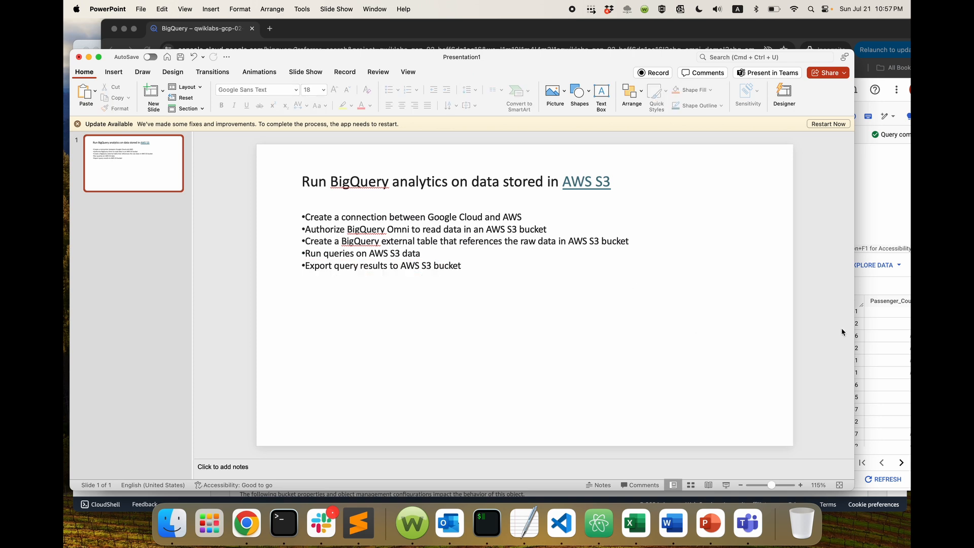
- Back in BigQuery, add an EXPORT DATA statement using aws-us-east-1.bq-omni-aws-connector, URI s3://qwiklabs-gcp-02-baff6da1ec16/exports/*, CSV format, selecting everything from bq-omni-table
{"action": "left_click", "coordinate": [861, 217]}
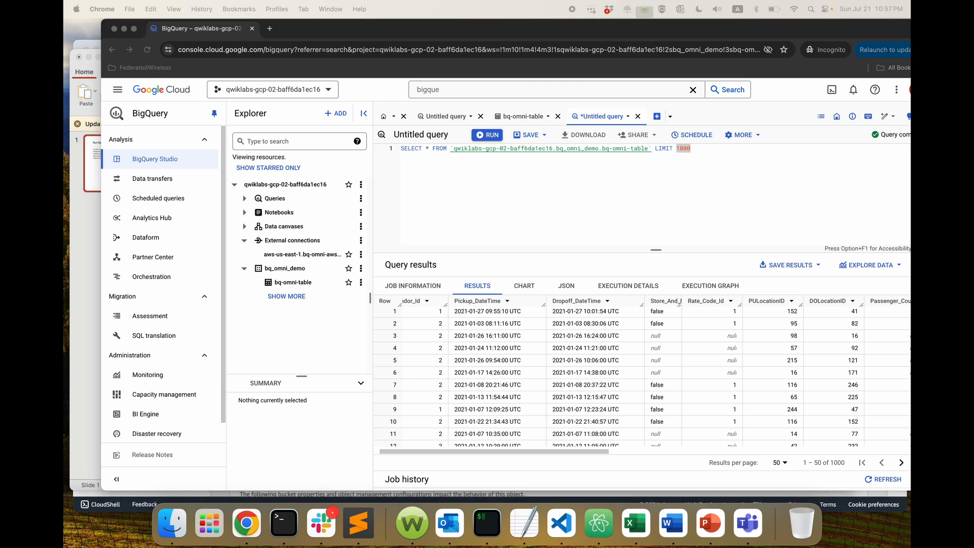
{"action": "left_click", "coordinate": [584, 204]}
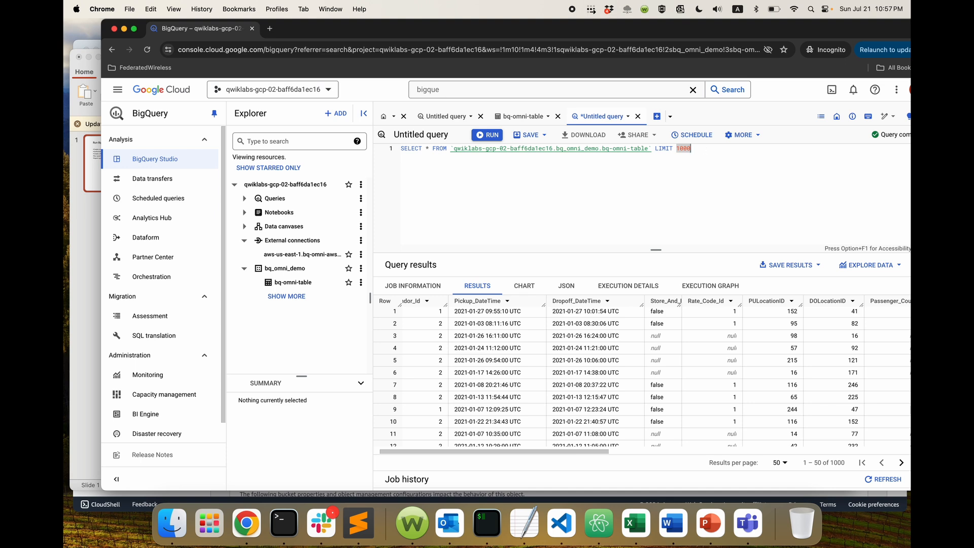
{"action": "key", "text": "Return"}
{"action": "key", "text": "Return"}
{"action": "key", "text": "Return"}
{"action": "type", "text": "EXPORT DATA WITH CONNECTION `aws-us-east-1.bq-omni-aws-connector` OPTIONS(uri=\"s3://qwiklabs-gcp-02-baff6da1ec16/exports/*\", format=\"CSV\") AS SELECT * FROM `qwiklabs-gcp-02-baff6da1ec16.bq_omni_demo.bq-omni-table`"}
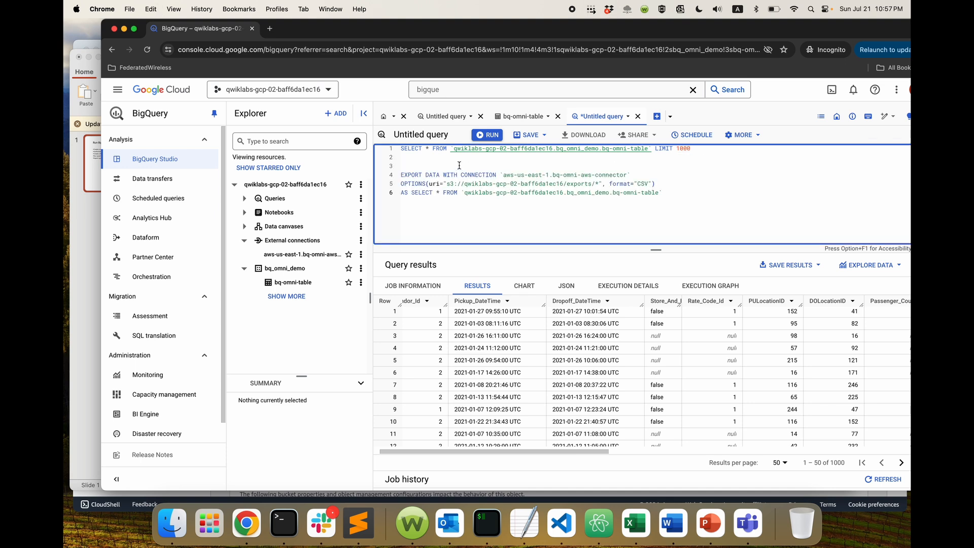
- Review the export statement's connection name, S3 destination URI, exports folder and source table
{"action": "left_click", "coordinate": [447, 175]}
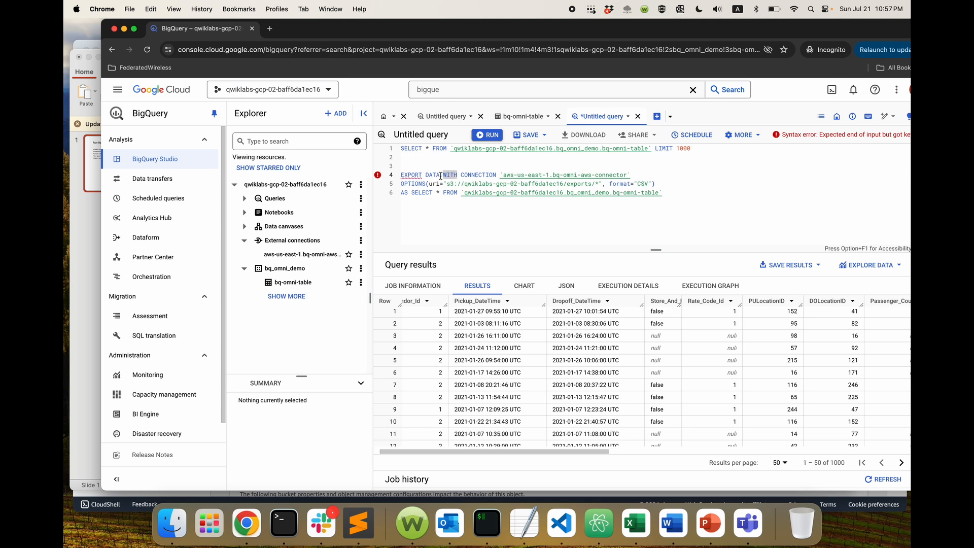
{"action": "left_click", "coordinate": [486, 175]}
{"action": "left_click_drag", "start_coordinate": [631, 173], "coordinate": [449, 185]}
{"action": "left_click", "coordinate": [510, 200]}
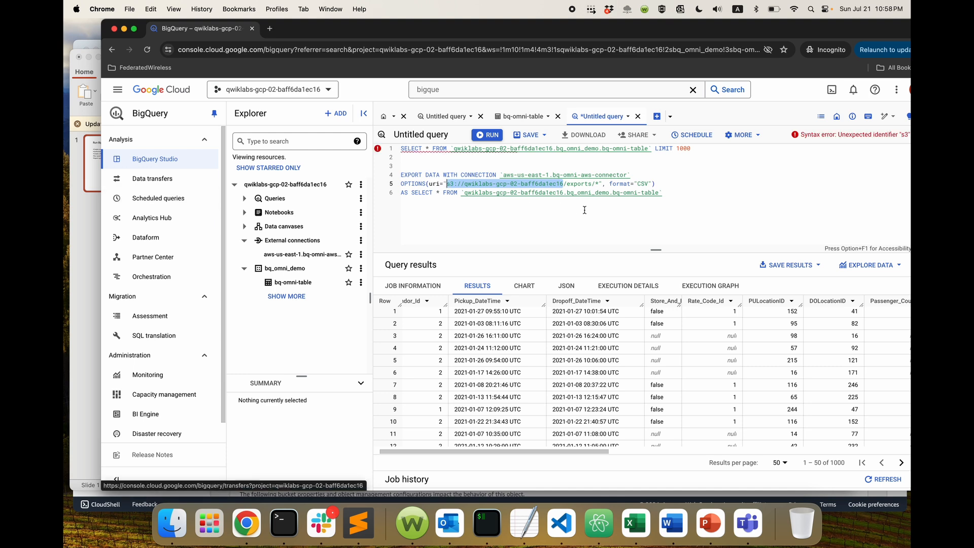
{"action": "left_click", "coordinate": [581, 185]}
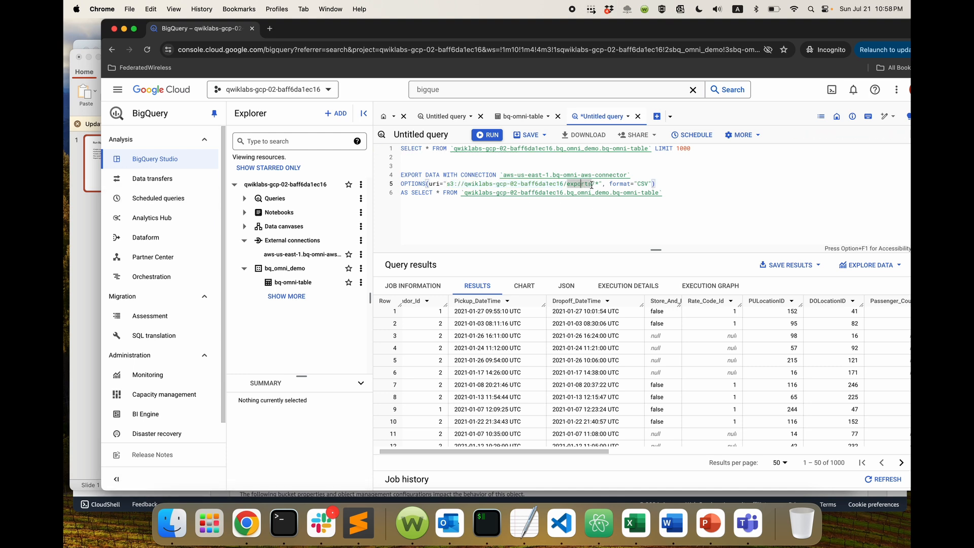
{"action": "left_click", "coordinate": [559, 183]}
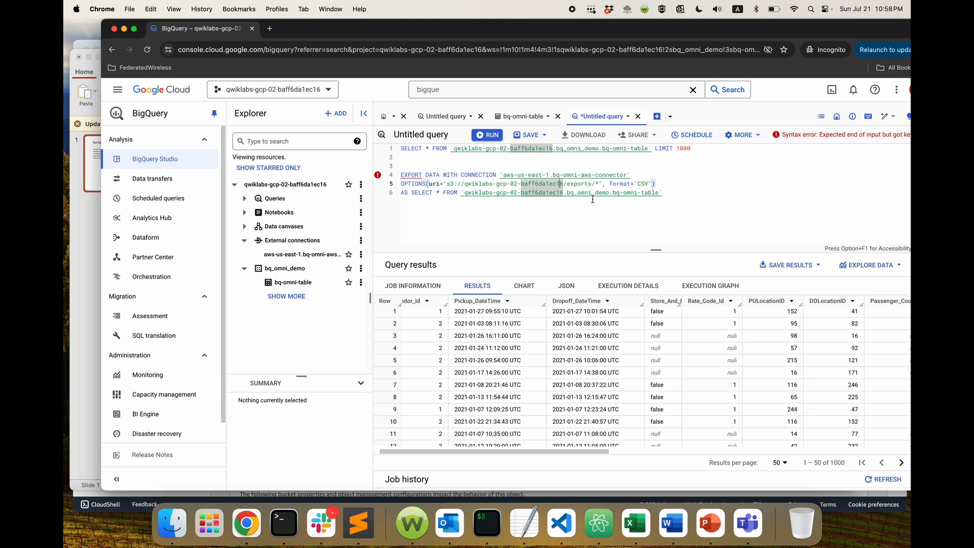
{"action": "left_click_drag", "start_coordinate": [668, 191], "coordinate": [448, 193]}
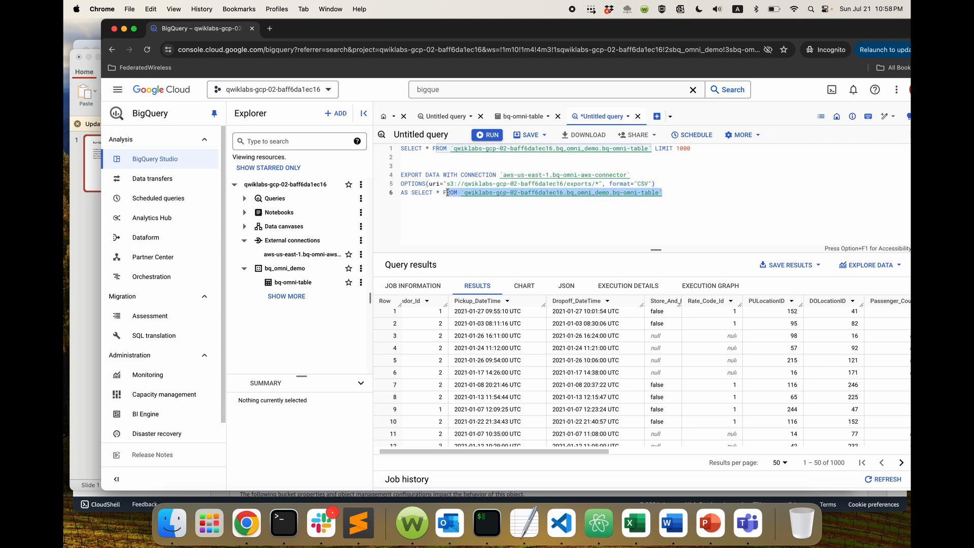
- Append limit 200 to the SELECT at the end of the export statement
{"action": "left_click", "coordinate": [578, 217]}
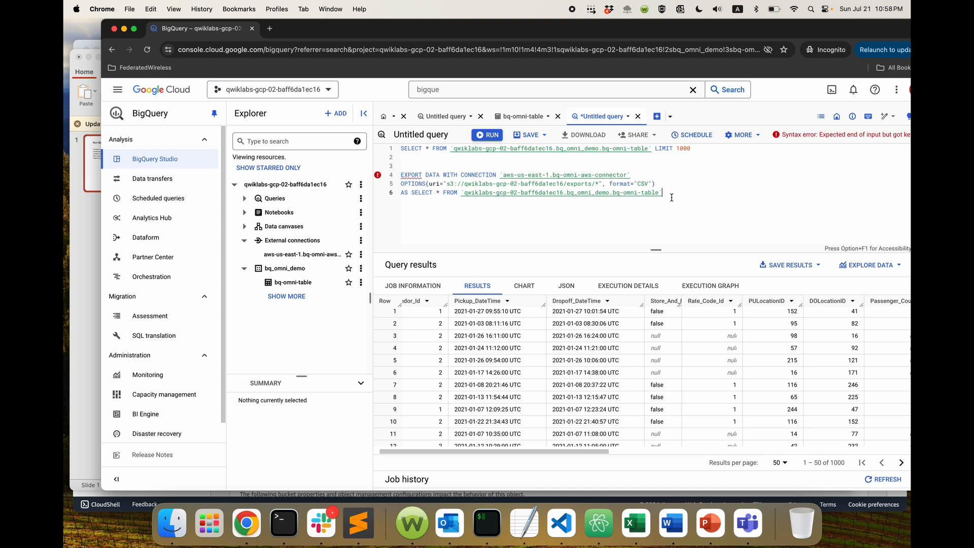
{"action": "type", "text": "limit"}
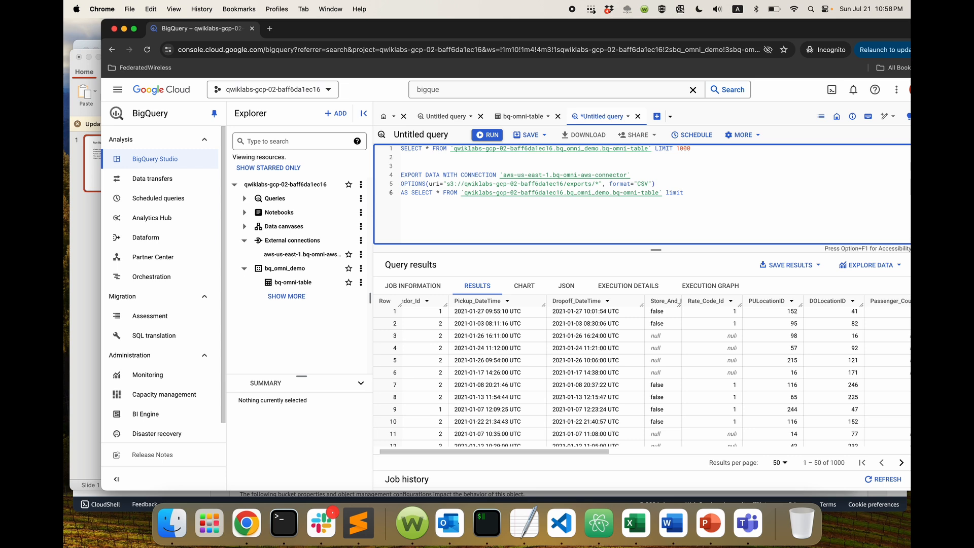
{"action": "type", "text": " 10"}
{"action": "key", "text": "BackSpace"}
{"action": "key", "text": "BackSpace"}
{"action": "type", "text": "200"}
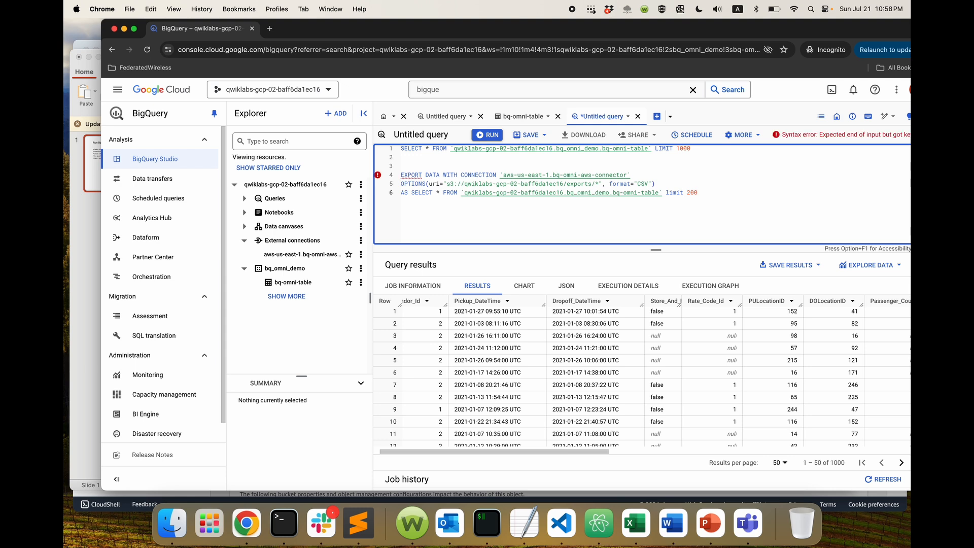
- Run only the EXPORT DATA statement and check its result message
{"action": "left_click_drag", "start_coordinate": [723, 200], "coordinate": [395, 174]}
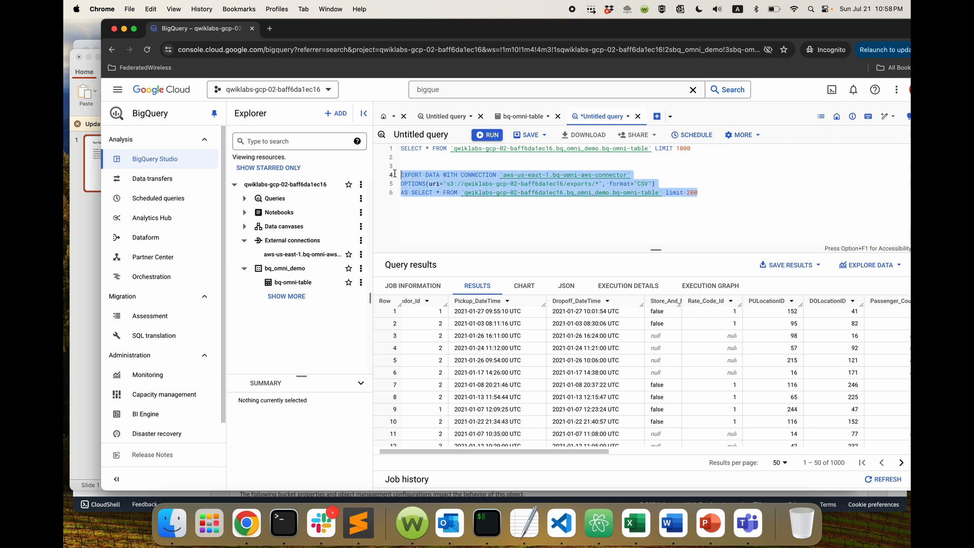
{"action": "left_click", "coordinate": [490, 136]}
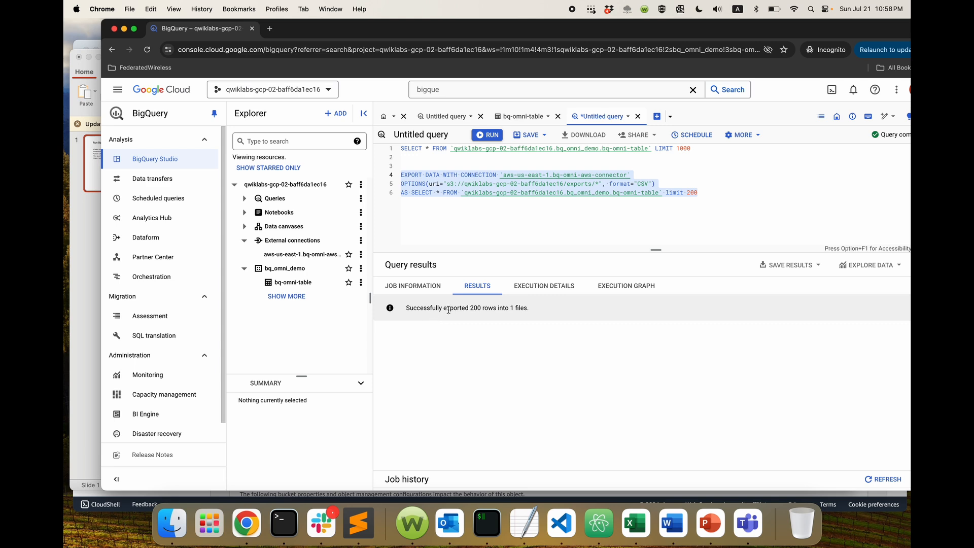
{"action": "double_click", "coordinate": [470, 307]}
{"action": "left_click", "coordinate": [520, 305]}
{"action": "left_click_drag", "start_coordinate": [529, 308], "coordinate": [505, 308]}
- Switch to the AWS console and open the exports/ folder in the qwiklabs-gcp-02-baff6da1ec16 bucket to check the exported file
{"action": "left_click", "coordinate": [91, 46]}
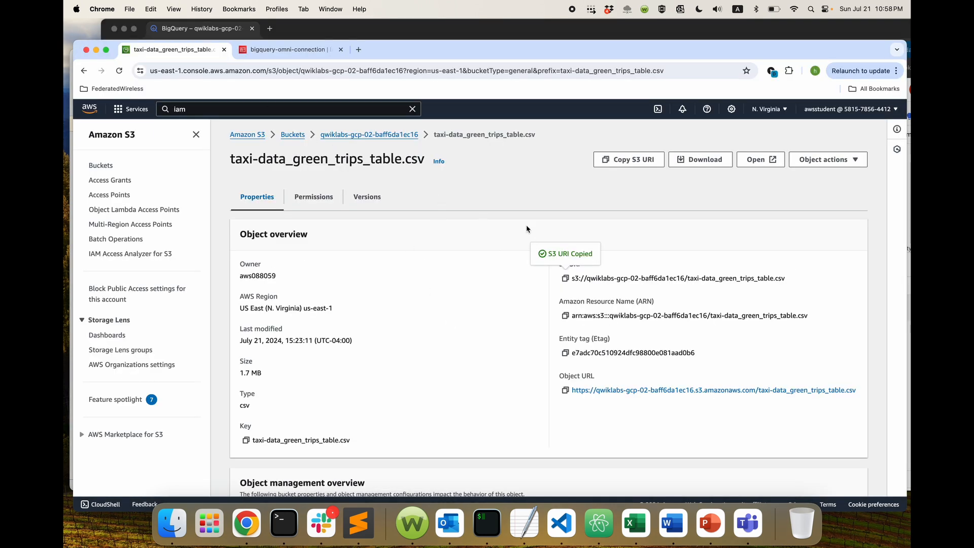
{"action": "left_click", "coordinate": [403, 135]}
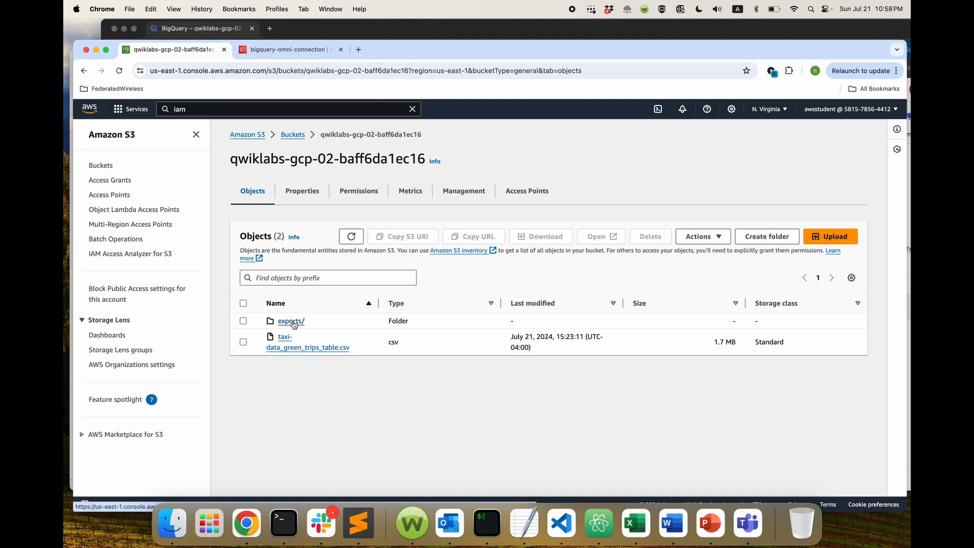
{"action": "left_click", "coordinate": [294, 325]}
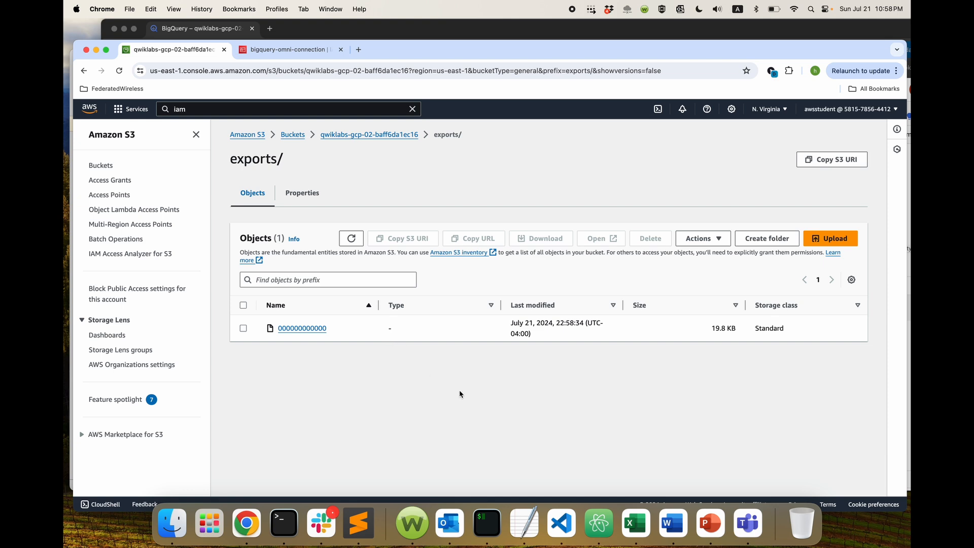
- Return to the PowerPoint agenda slide and review the full list of BigQuery and AWS S3 tasks
{"action": "left_click", "coordinate": [716, 523]}
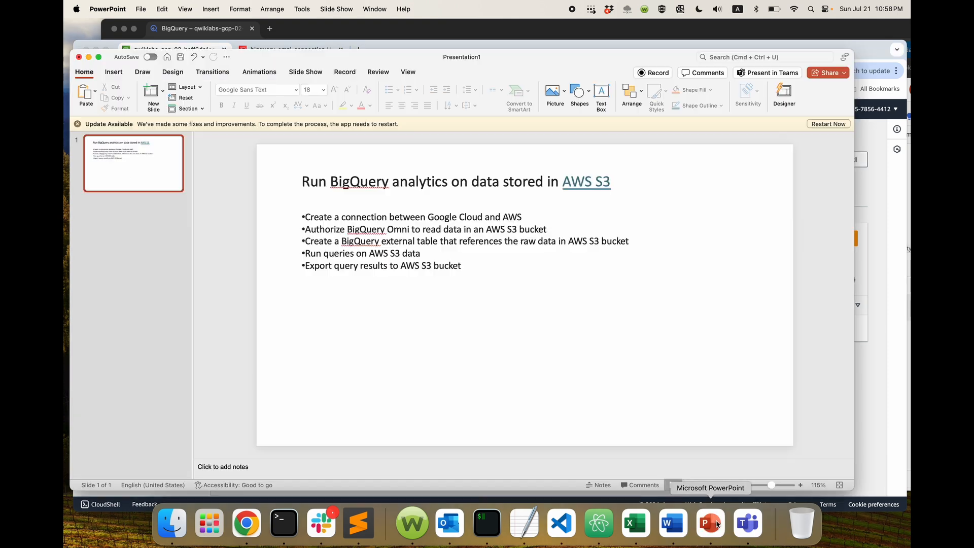
{"action": "left_click", "coordinate": [475, 267]}
{"action": "key", "text": "super+a"}
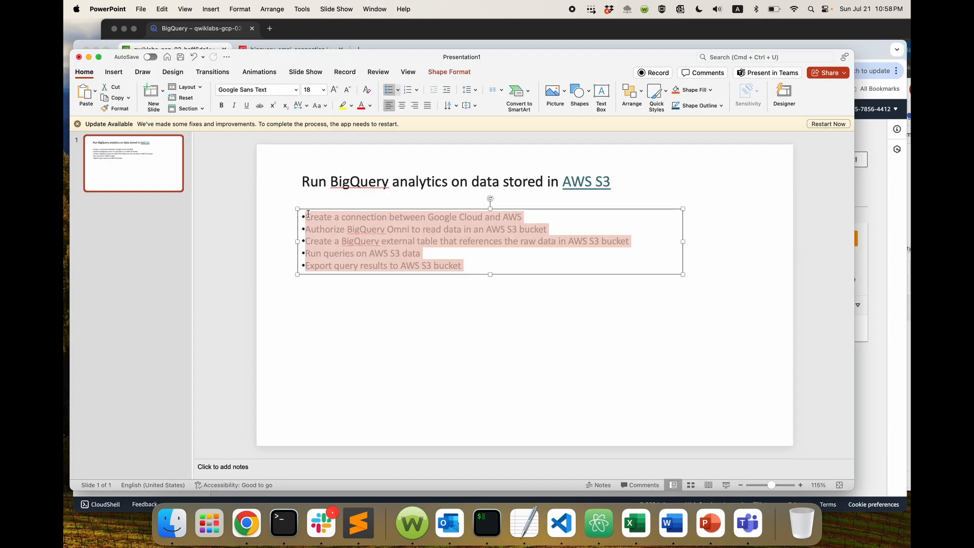
{"action": "left_click", "coordinate": [404, 325]}
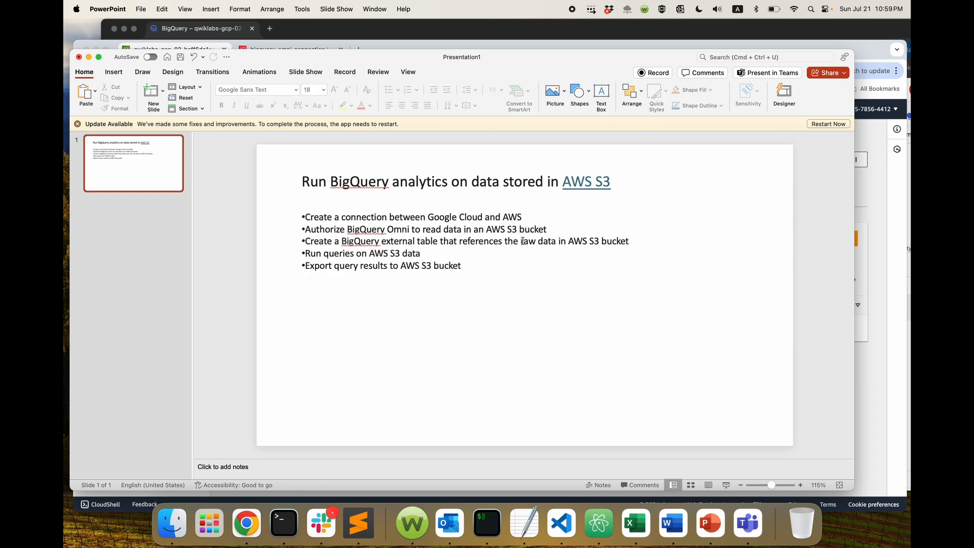